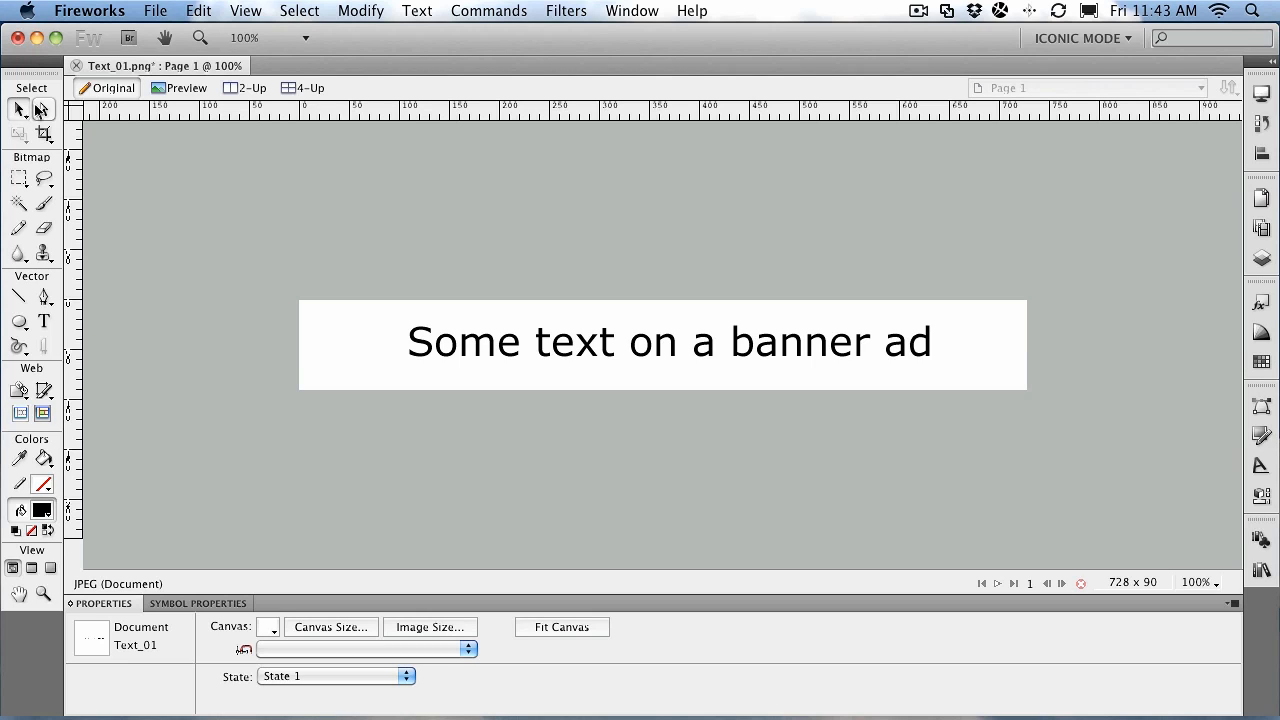
# Select the banner text, float the Properties panel above the canvas, and collapse the Symbol Properties panel
pyautogui.click(610, 340)
pyautogui.click(590, 343)
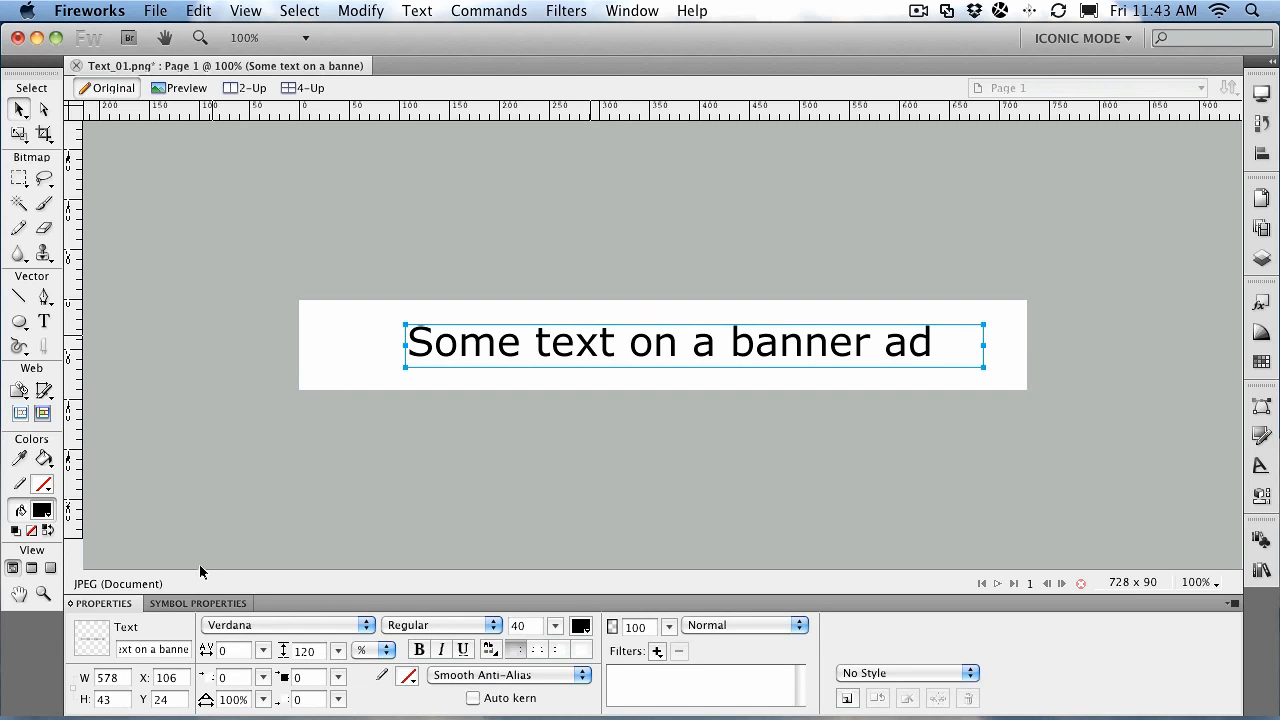
pyautogui.moveTo(113, 604); pyautogui.dragTo(228, 160)
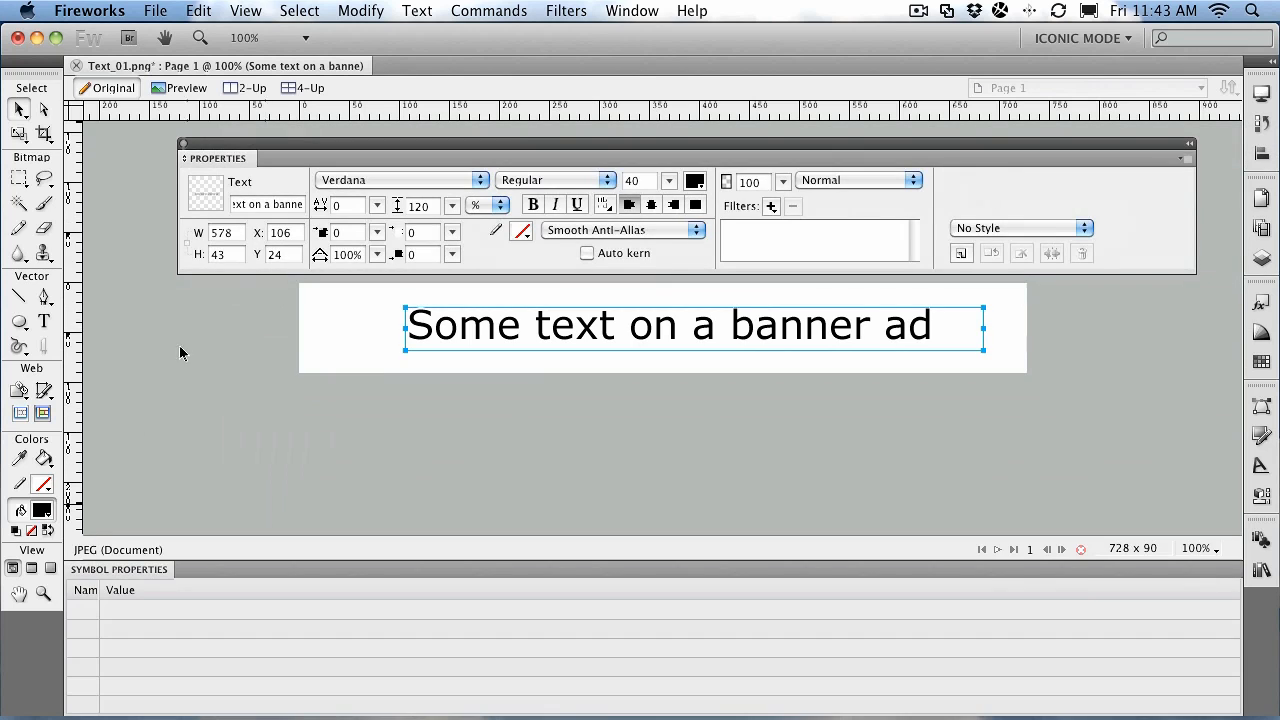
pyautogui.doubleClick(148, 569)
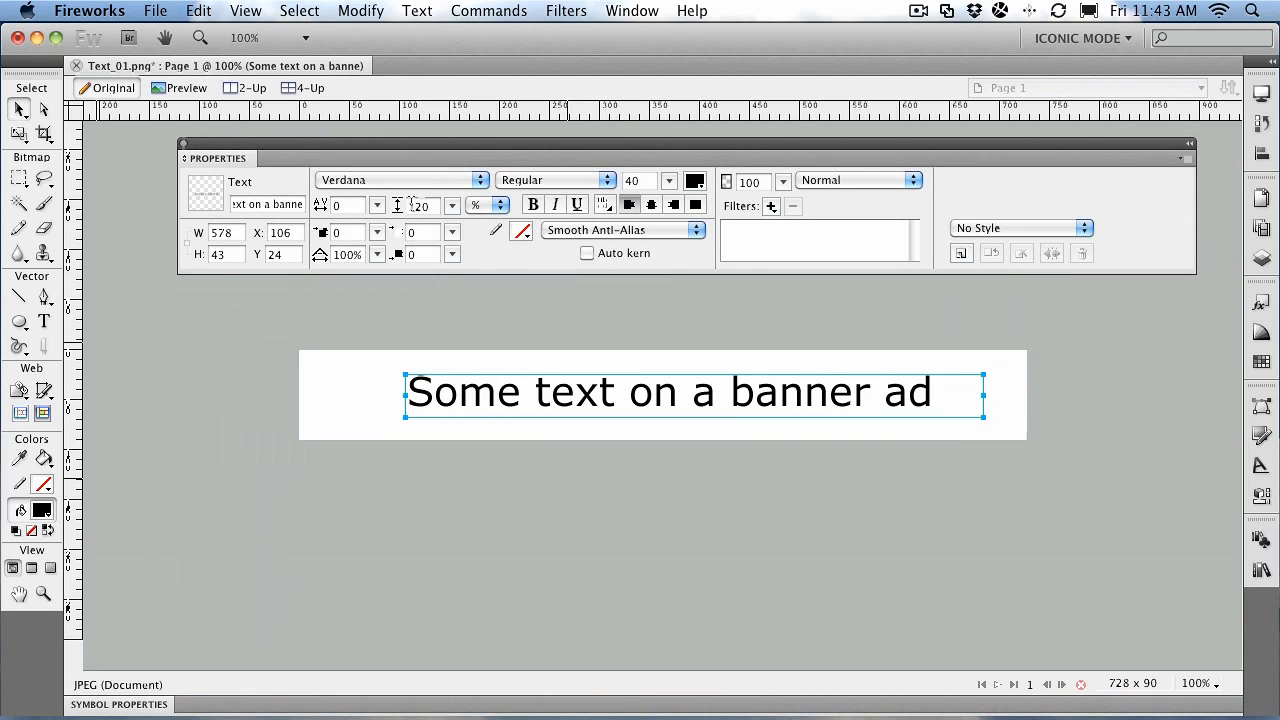
# Highlight the entire banner text with the Text tool and return to selecting it as an object
pyautogui.click(44, 322)
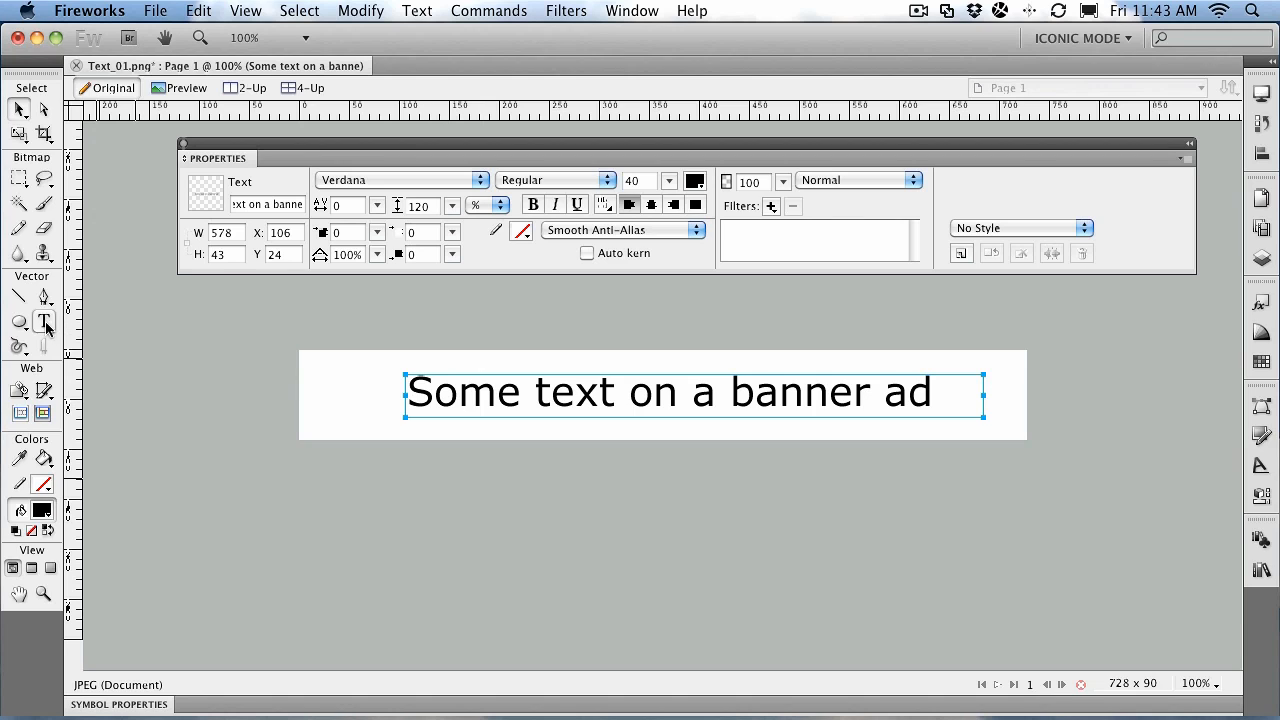
pyautogui.click(466, 393)
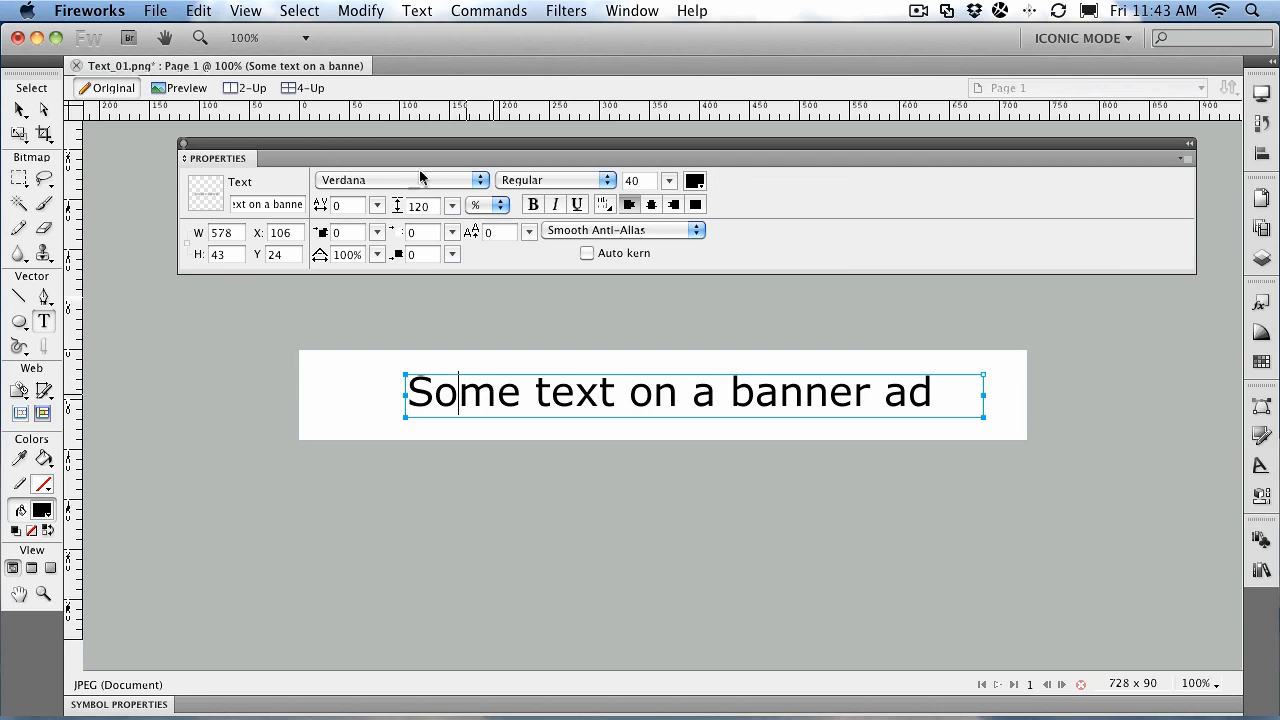
pyautogui.moveTo(406, 393); pyautogui.dragTo(982, 395)
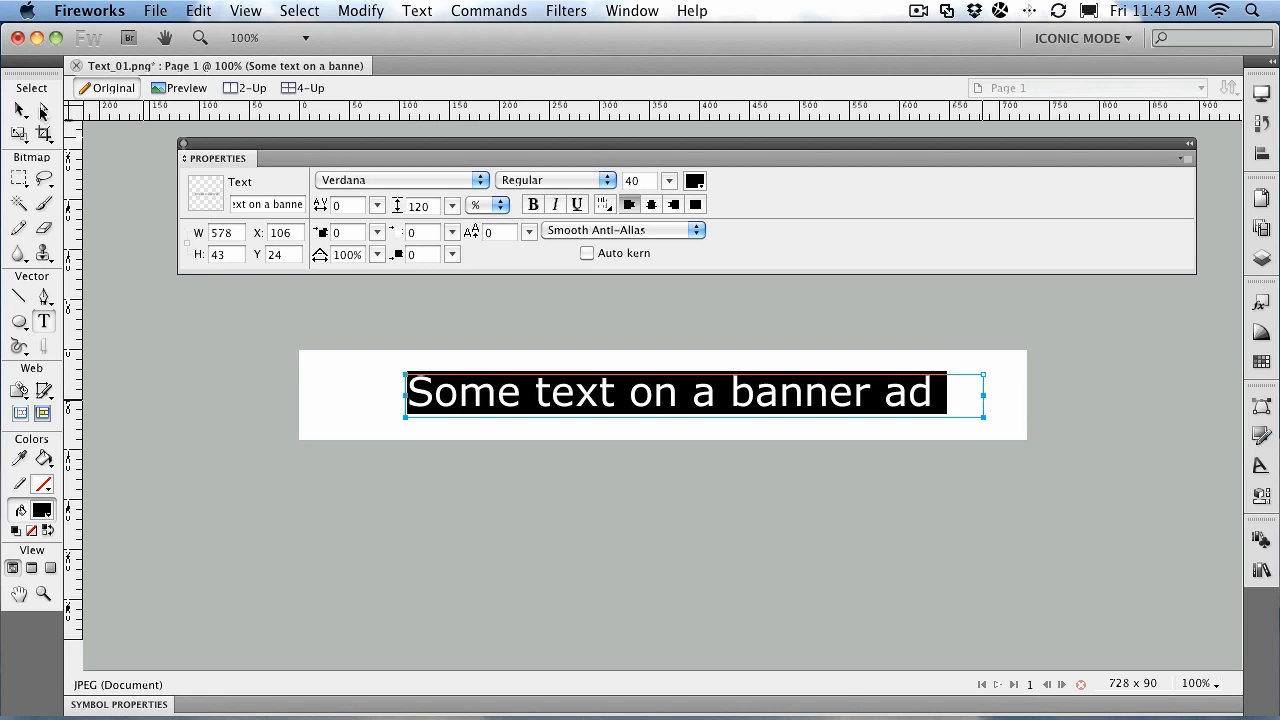
pyautogui.click(19, 109)
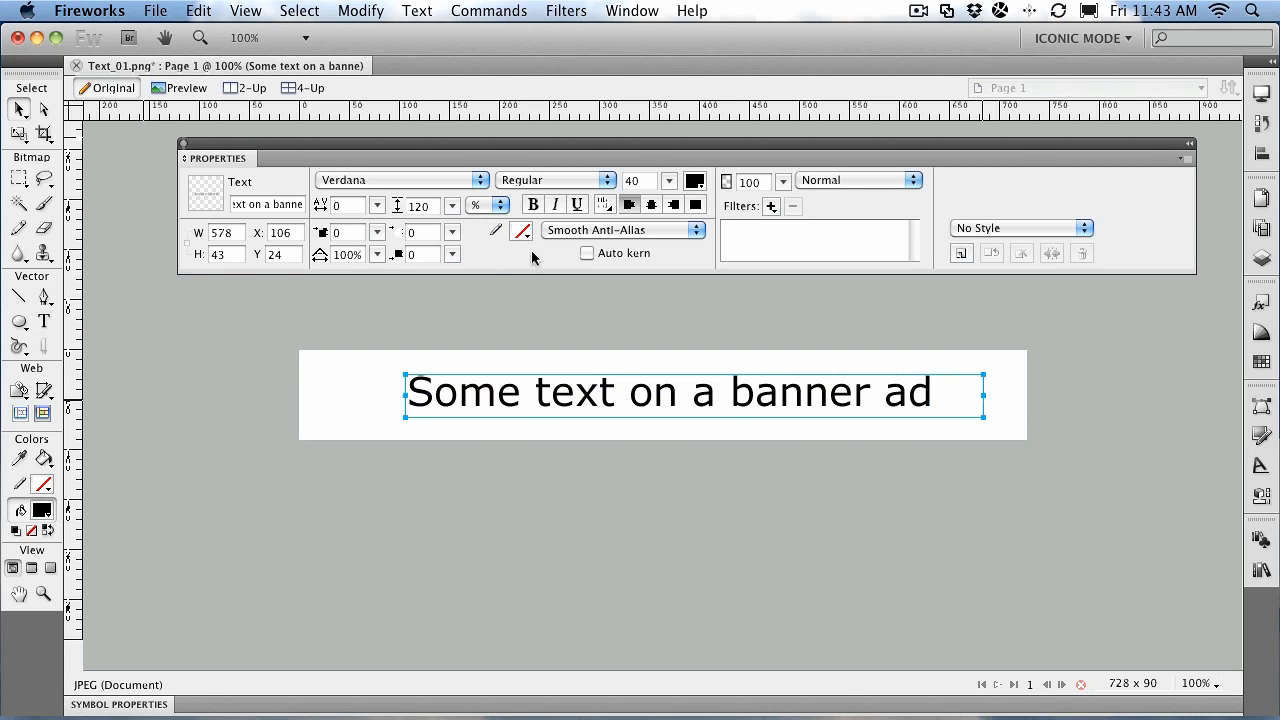
# Highlight the whole banner text, try the Trixie font on it, and restore Verdana
pyautogui.click(413, 180)
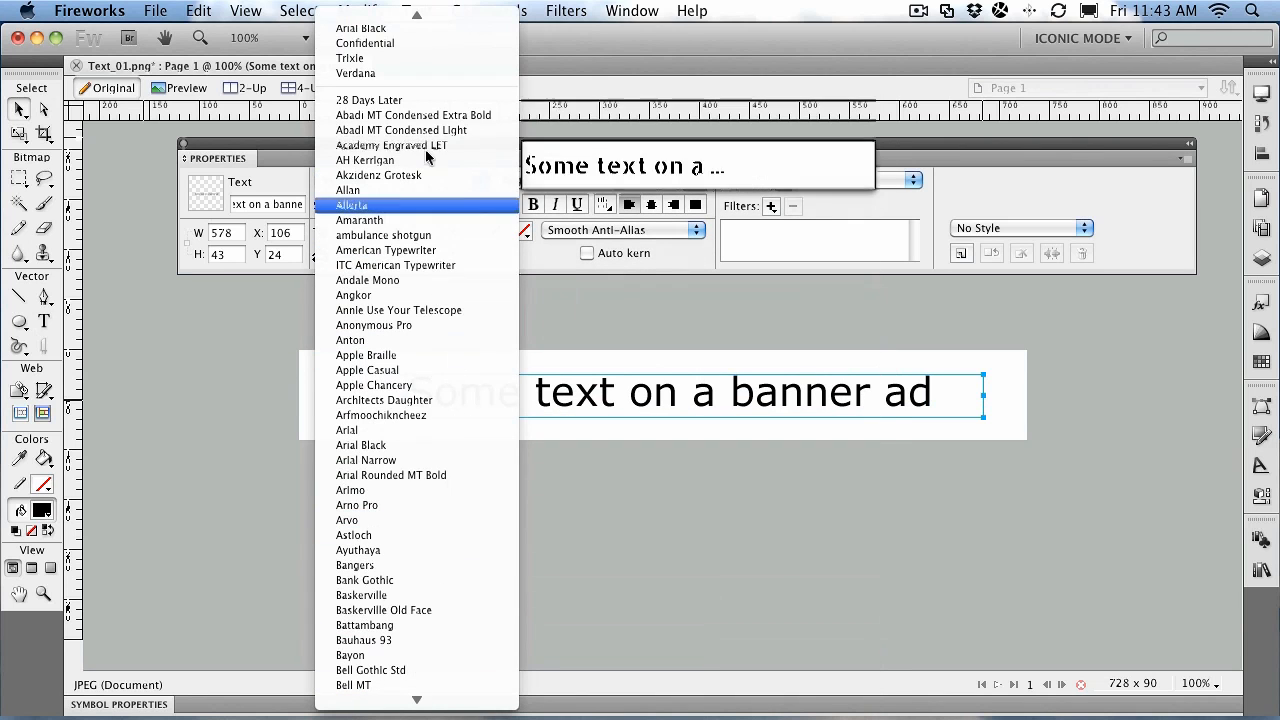
pyautogui.click(420, 92)
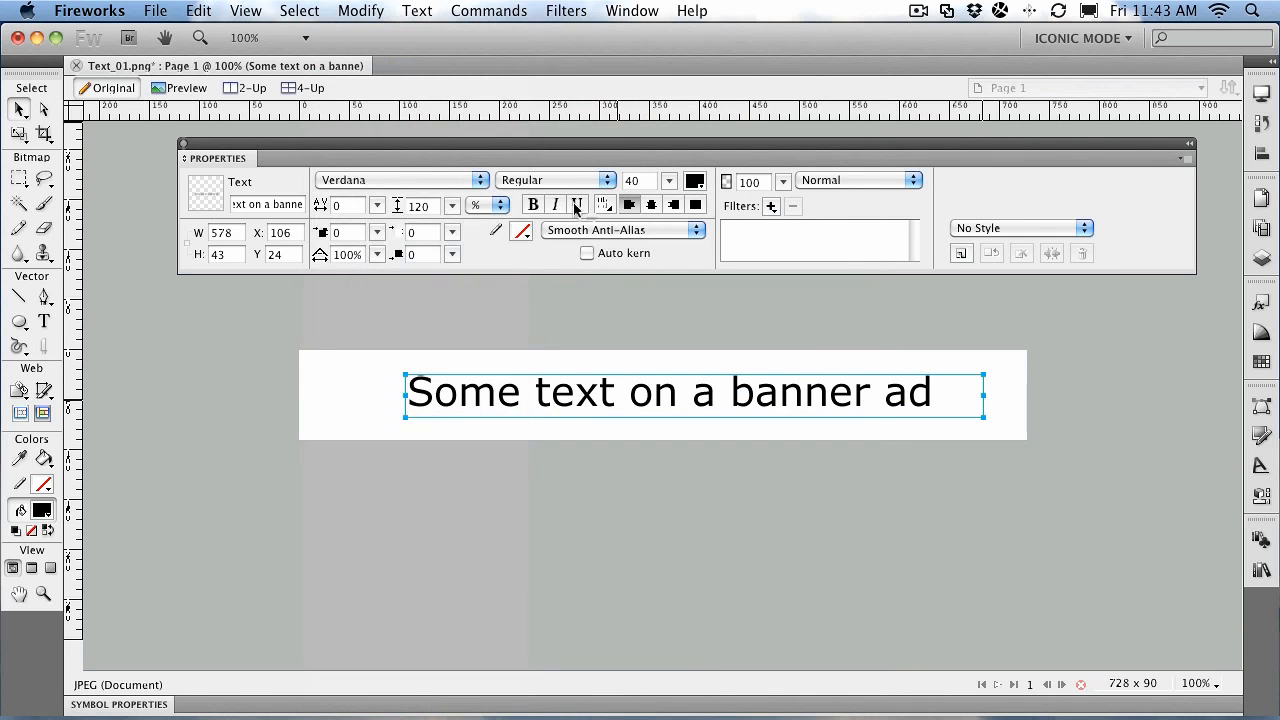
pyautogui.press('t')
pyautogui.moveTo(410, 393); pyautogui.dragTo(947, 393)
pyautogui.click(391, 180)
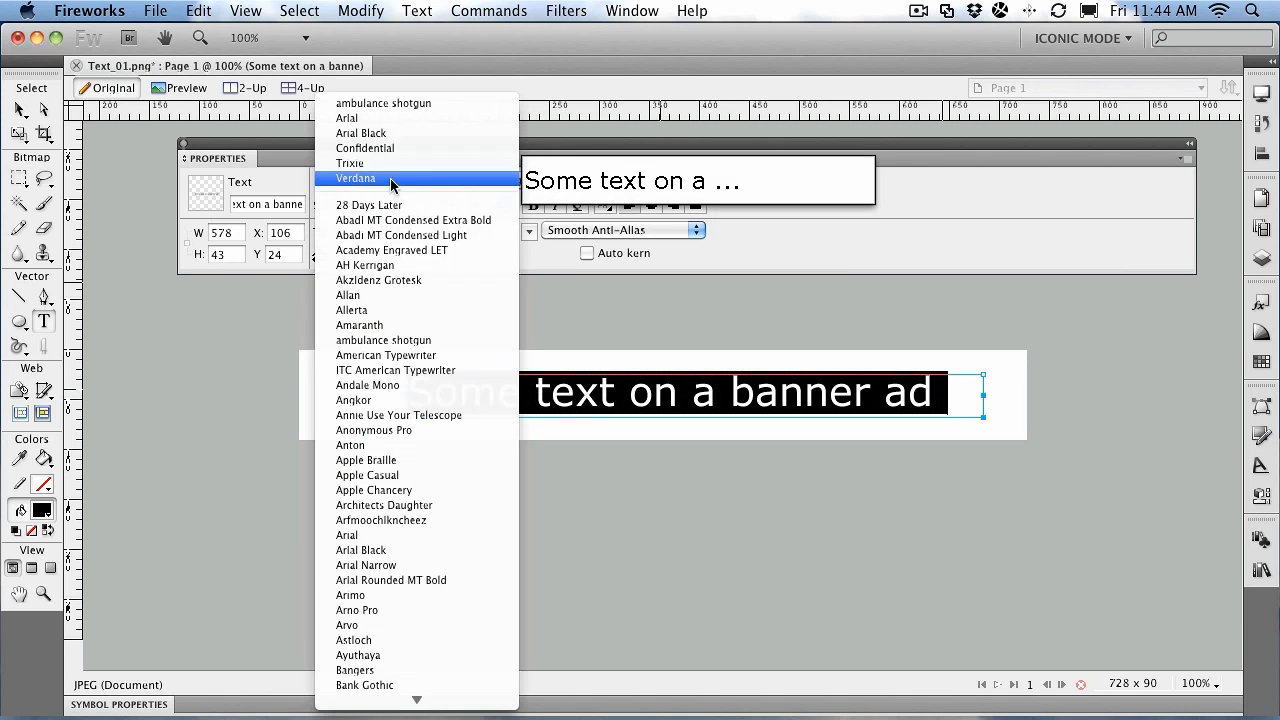
pyautogui.click(378, 163)
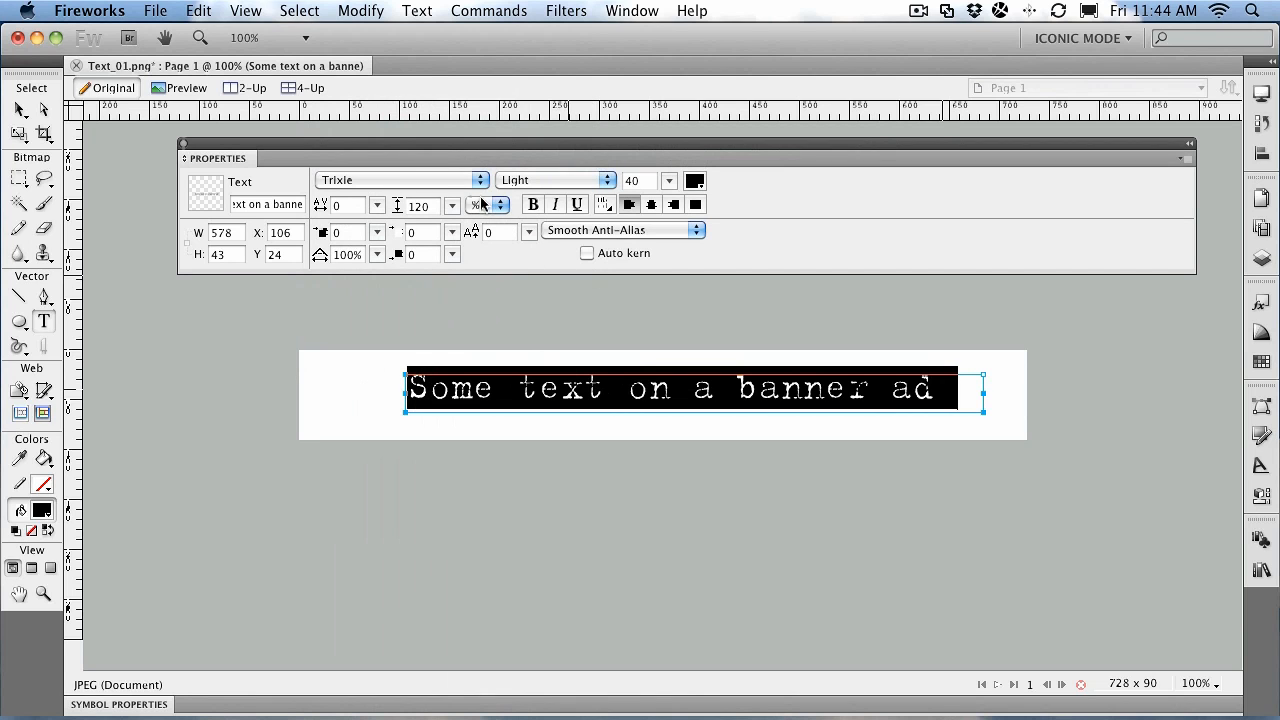
pyautogui.click(445, 186)
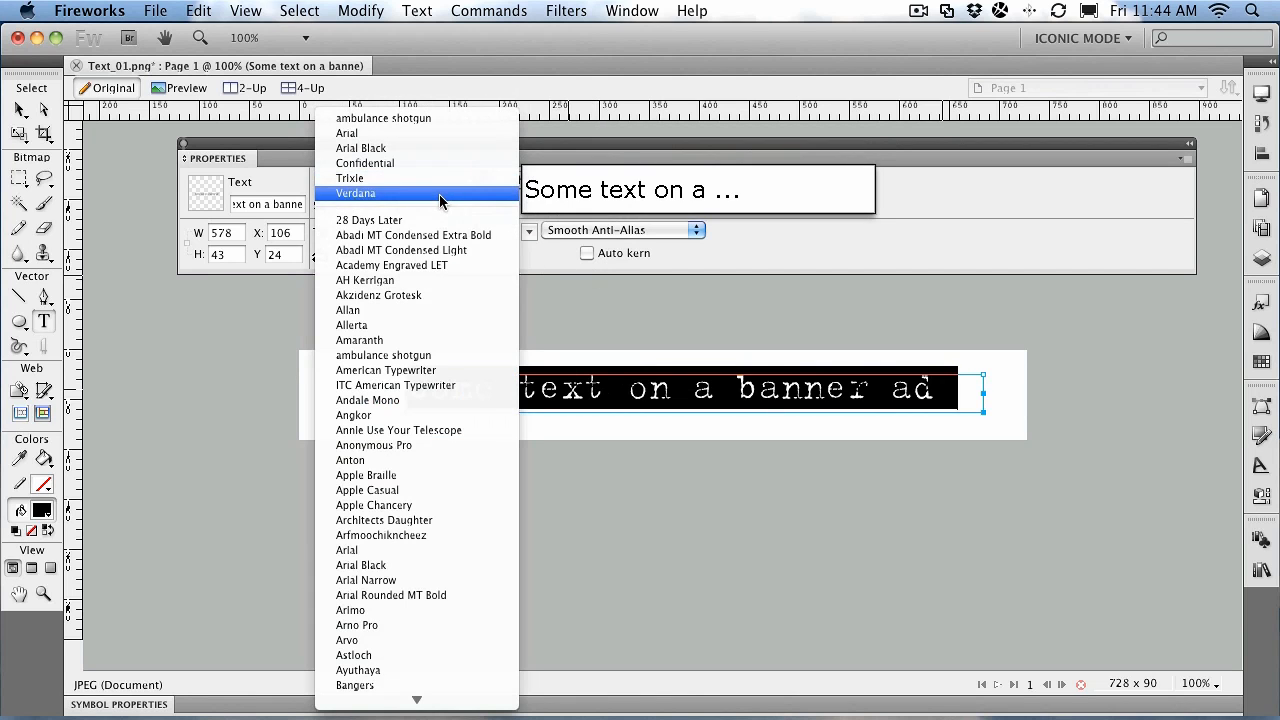
pyautogui.click(439, 194)
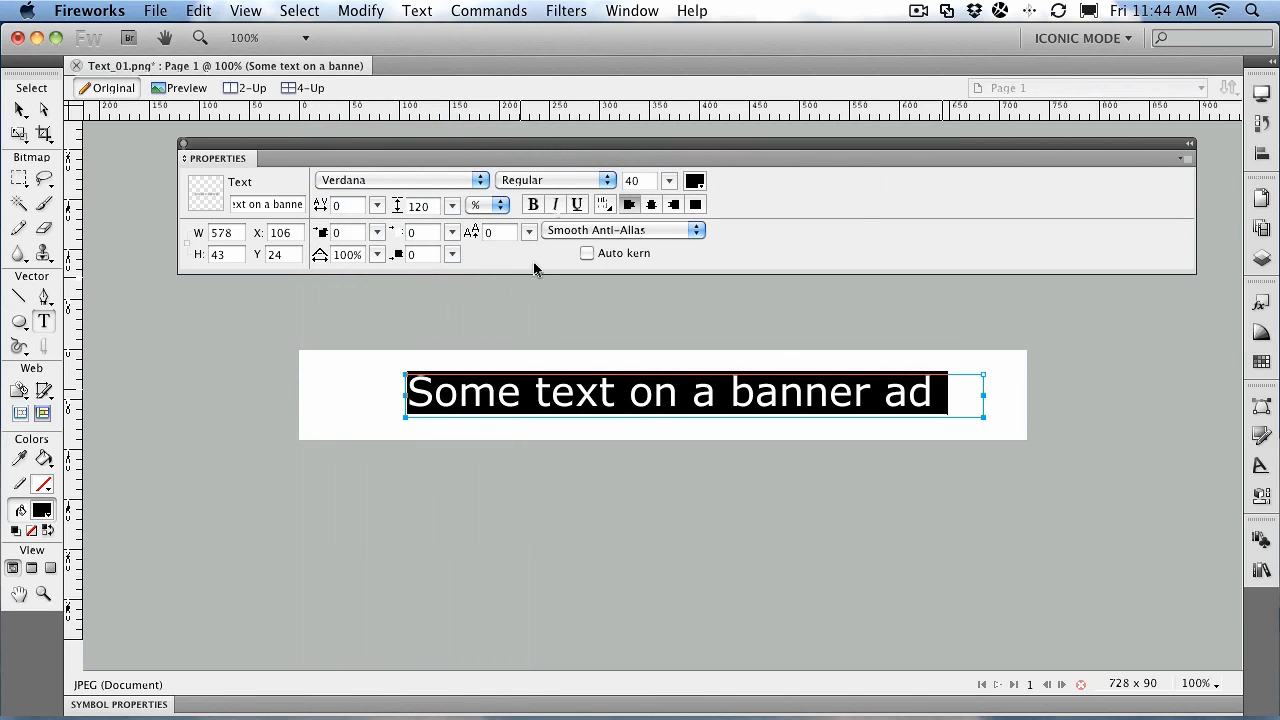
# Check the Verdana style choices and set the banner text's font size to 36
pyautogui.click(574, 182)
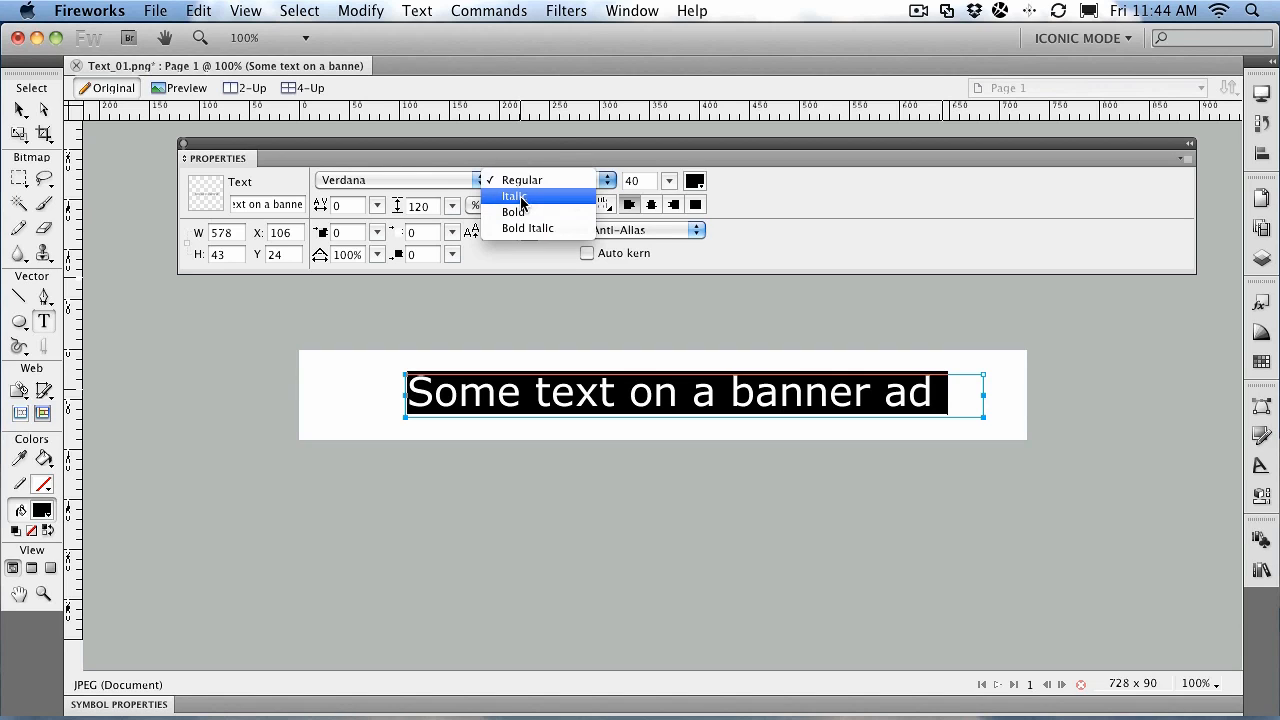
pyautogui.click(564, 148)
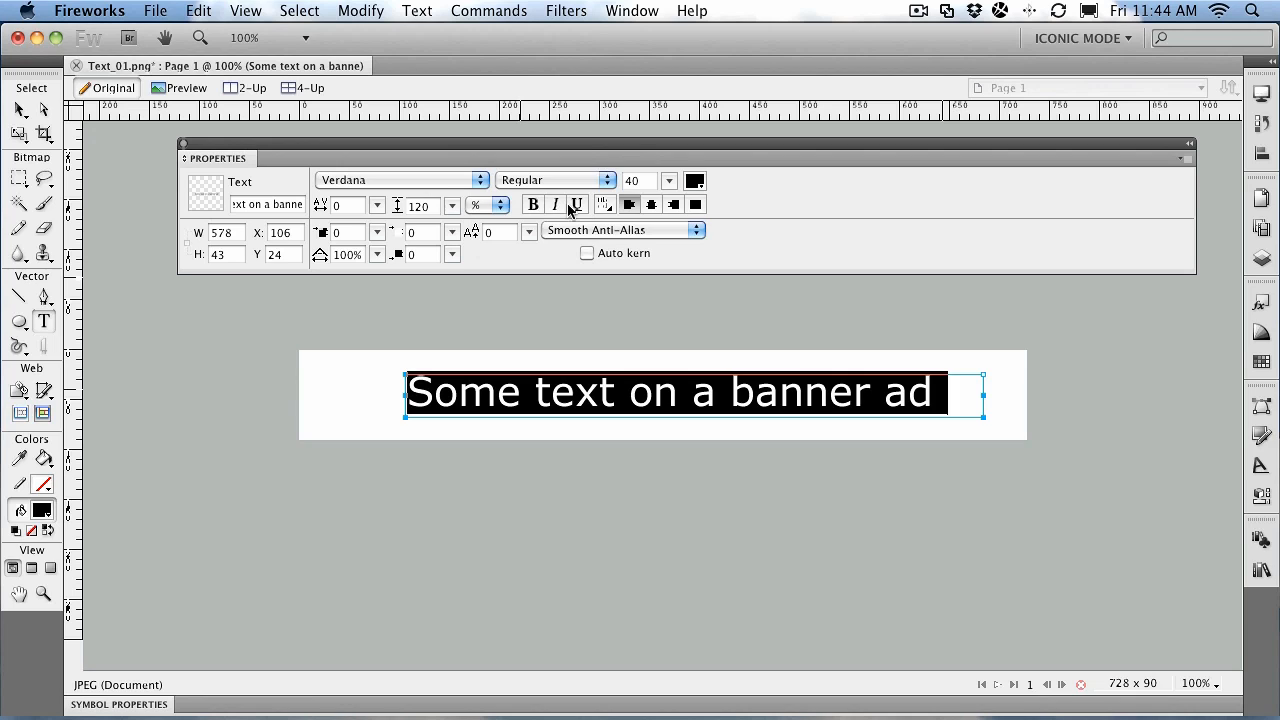
pyautogui.click(667, 182)
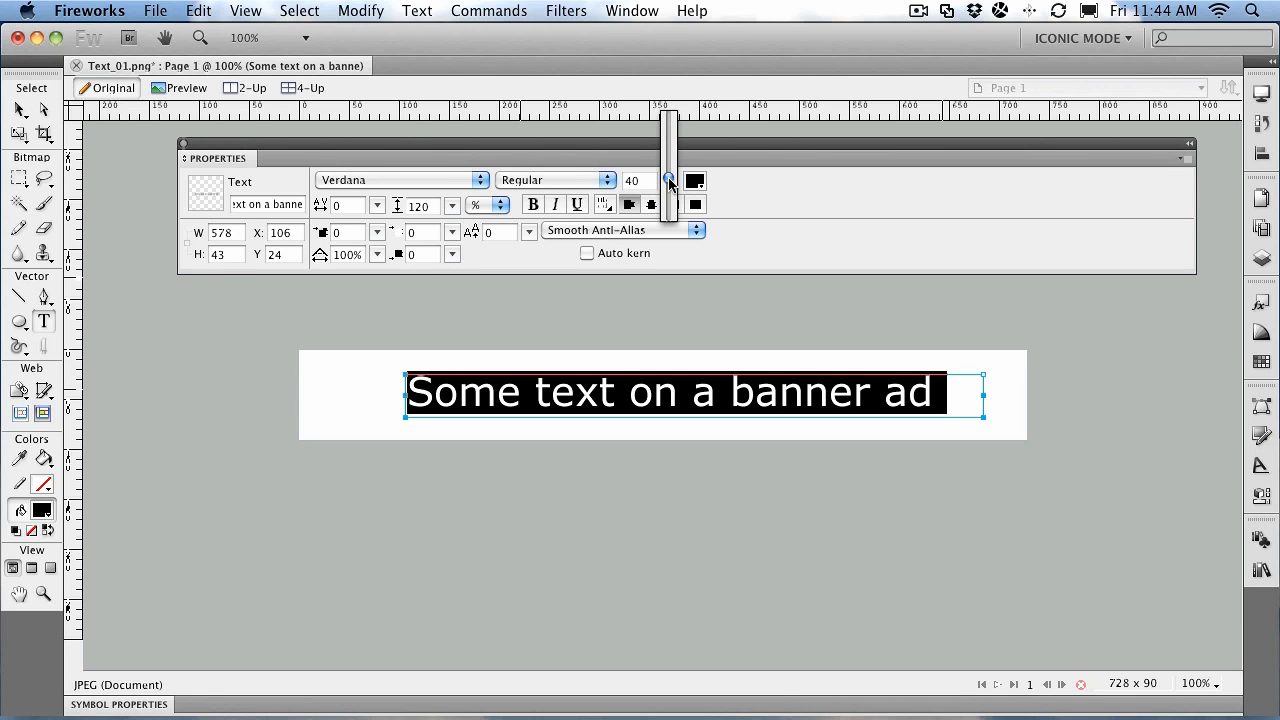
pyautogui.moveTo(669, 183); pyautogui.dragTo(670, 152)
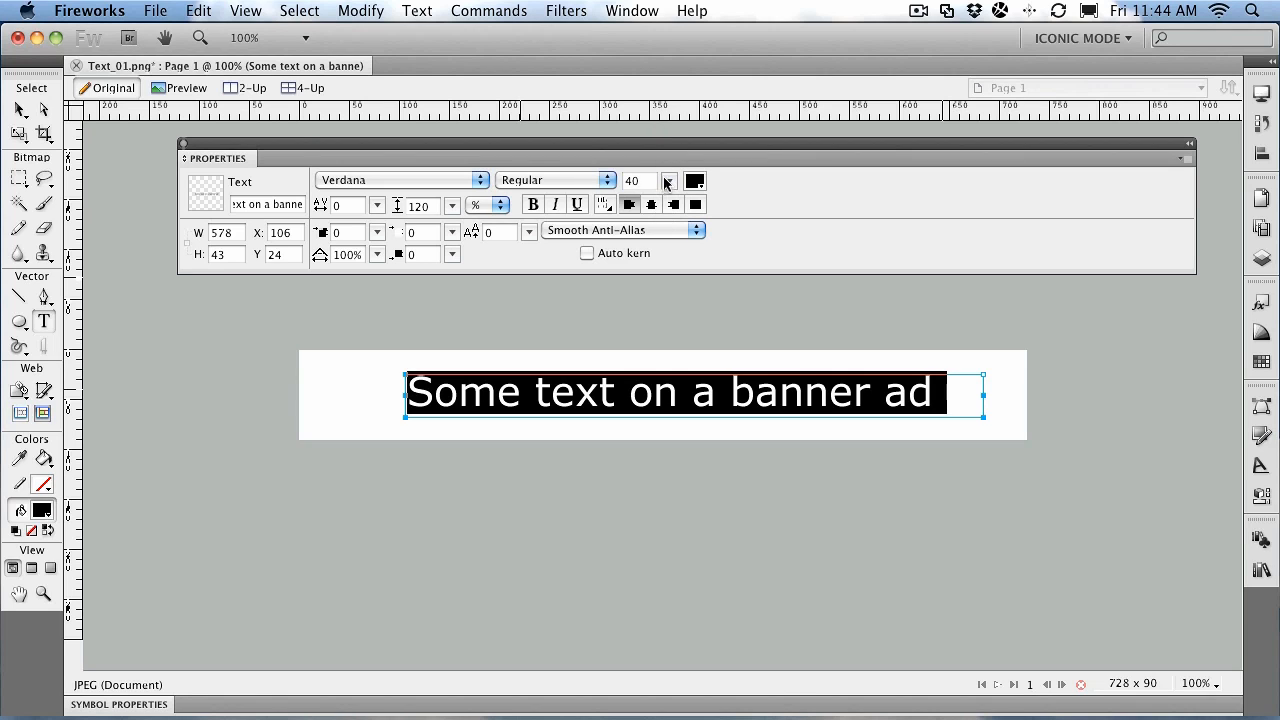
pyautogui.doubleClick(633, 180)
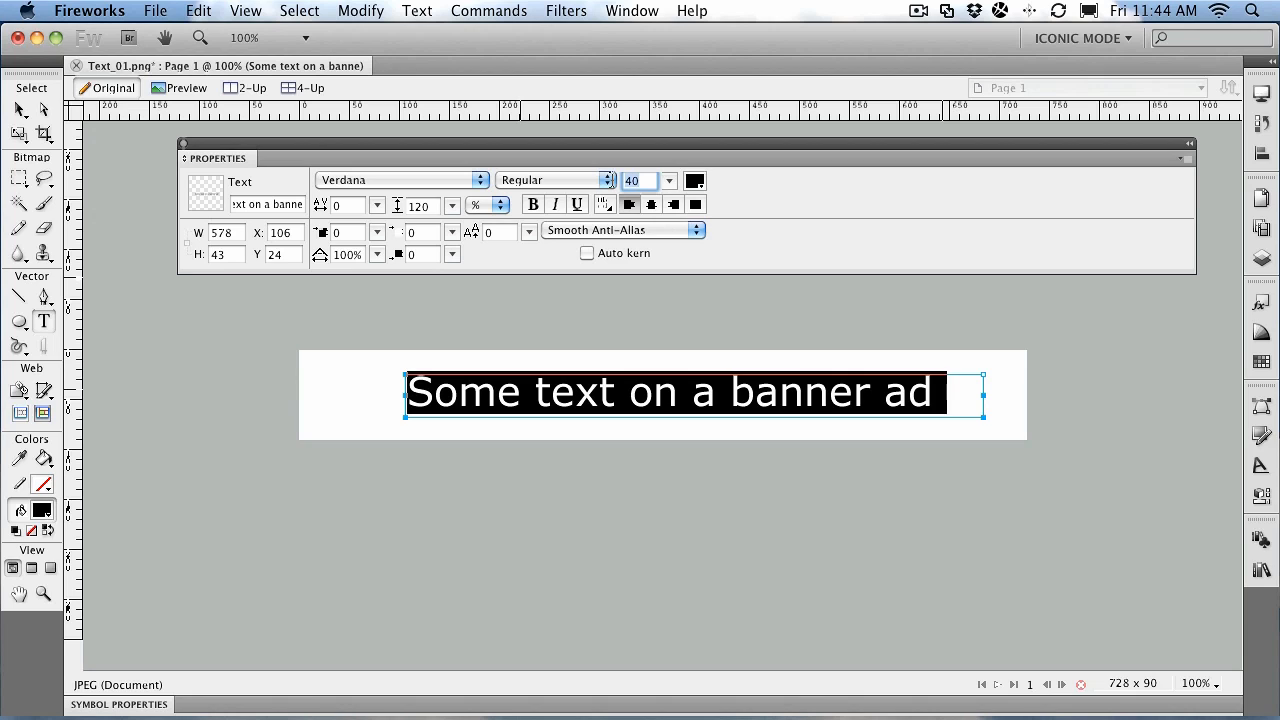
pyautogui.write('36')
pyautogui.press('Return')
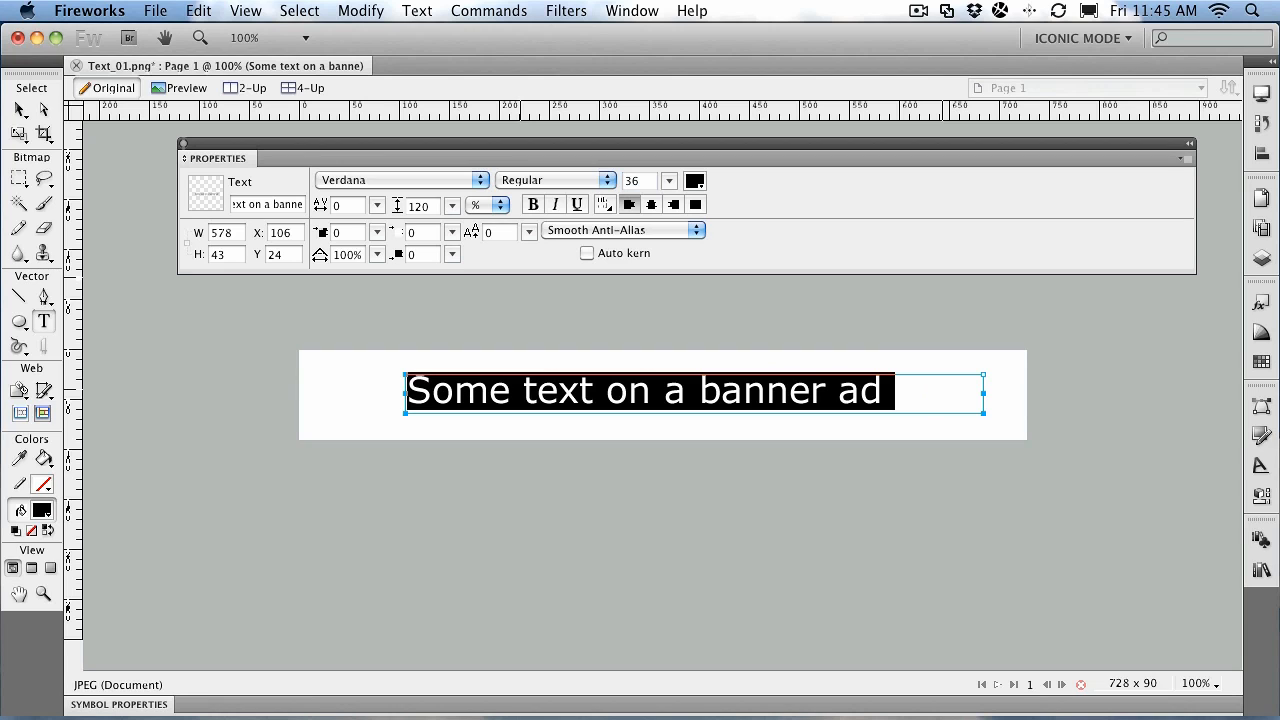
# Examine the text color choices and deselect the banner text
pyautogui.click(694, 183)
pyautogui.click(701, 177)
pyautogui.click(594, 427)
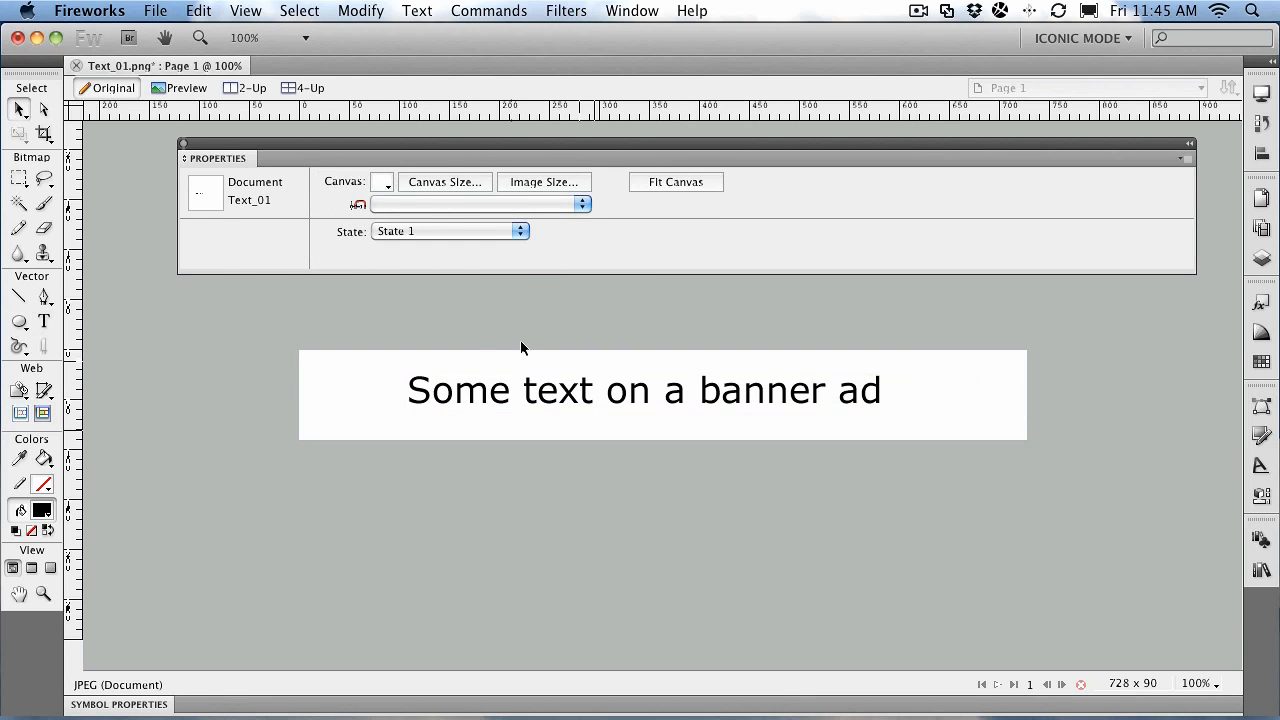
# Place the text cursor inside the word "Some" and examine the kerning, leading unit and font style options
pyautogui.click(533, 392)
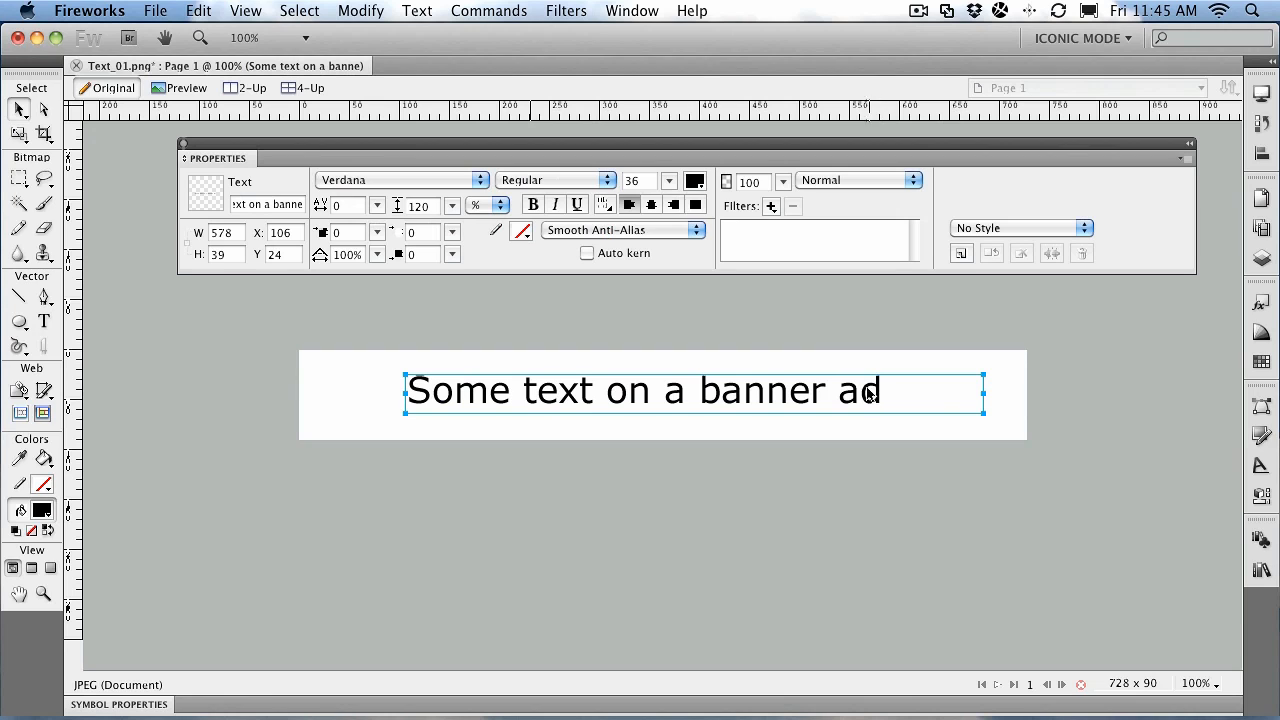
pyautogui.moveTo(377, 207)
pyautogui.mouseDown()
pyautogui.moveTo(378, 185)
pyautogui.moveTo(373, 242)
pyautogui.moveTo(378, 195)
pyautogui.mouseUp()
pyautogui.doubleClick(453, 400)
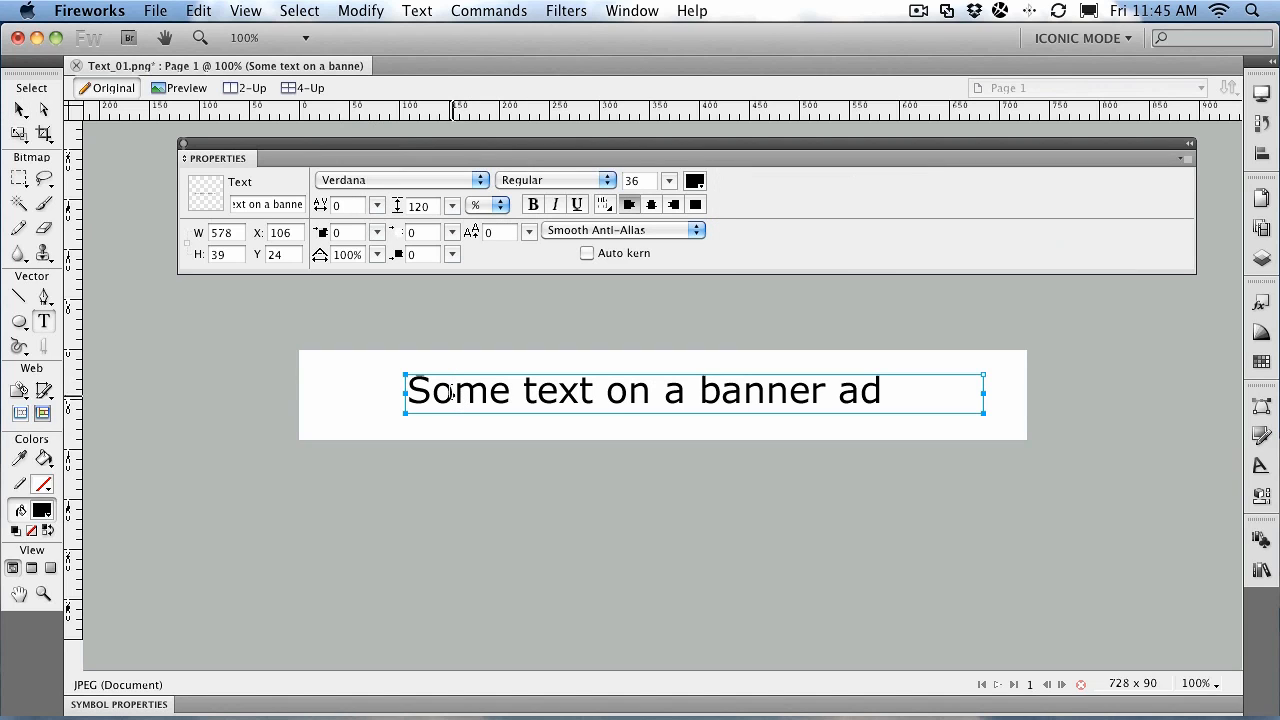
pyautogui.moveTo(377, 205)
pyautogui.mouseDown()
pyautogui.moveTo(378, 232)
pyautogui.moveTo(377, 188)
pyautogui.mouseUp()
pyautogui.click(500, 205)
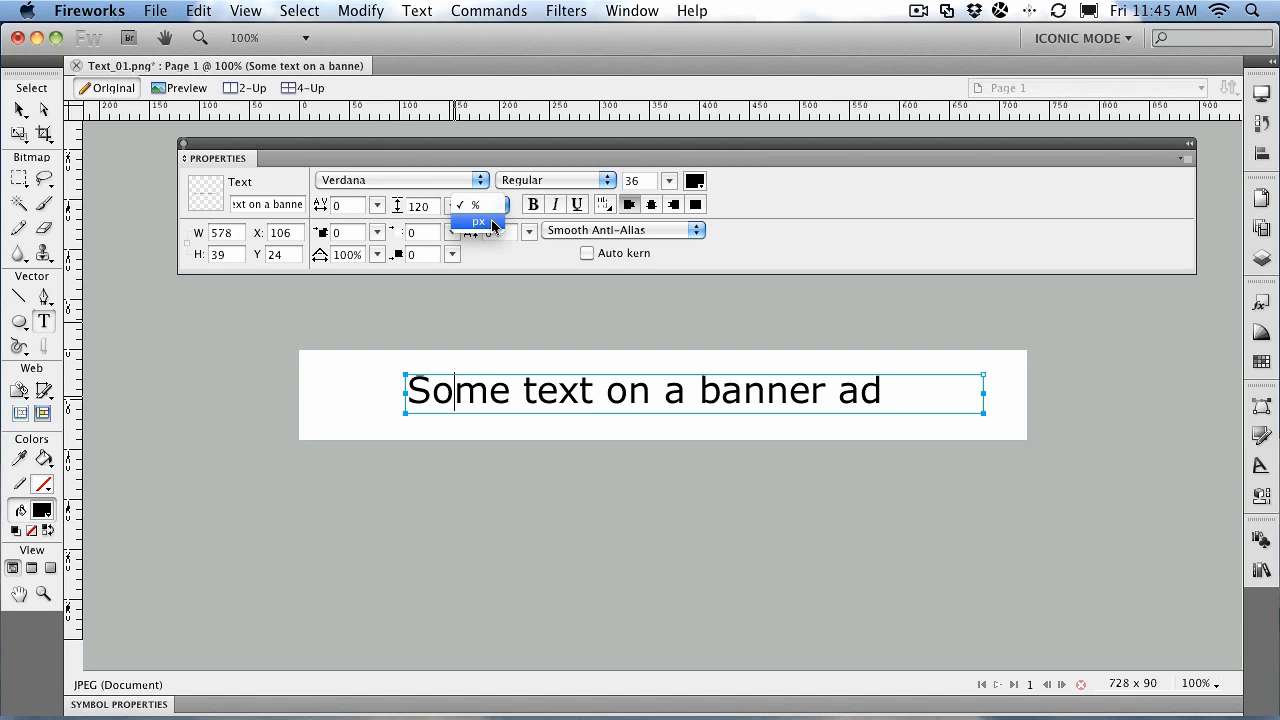
pyautogui.click(493, 206)
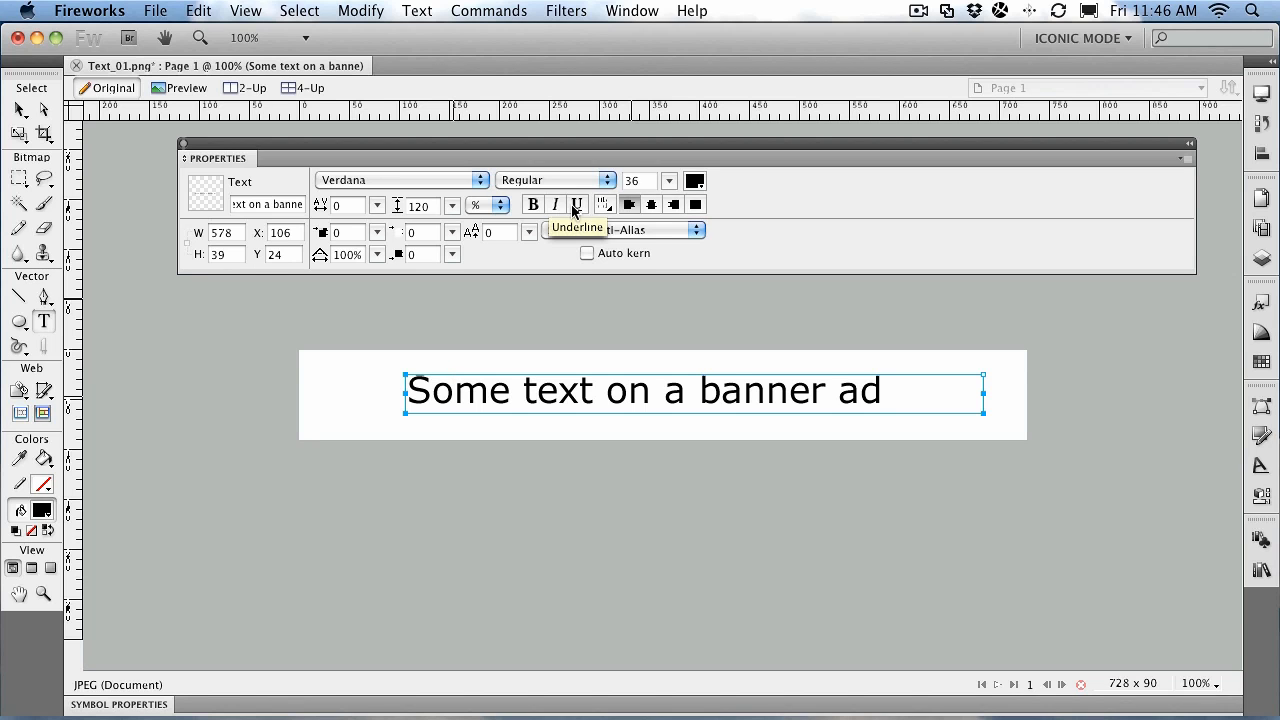
pyautogui.click(550, 180)
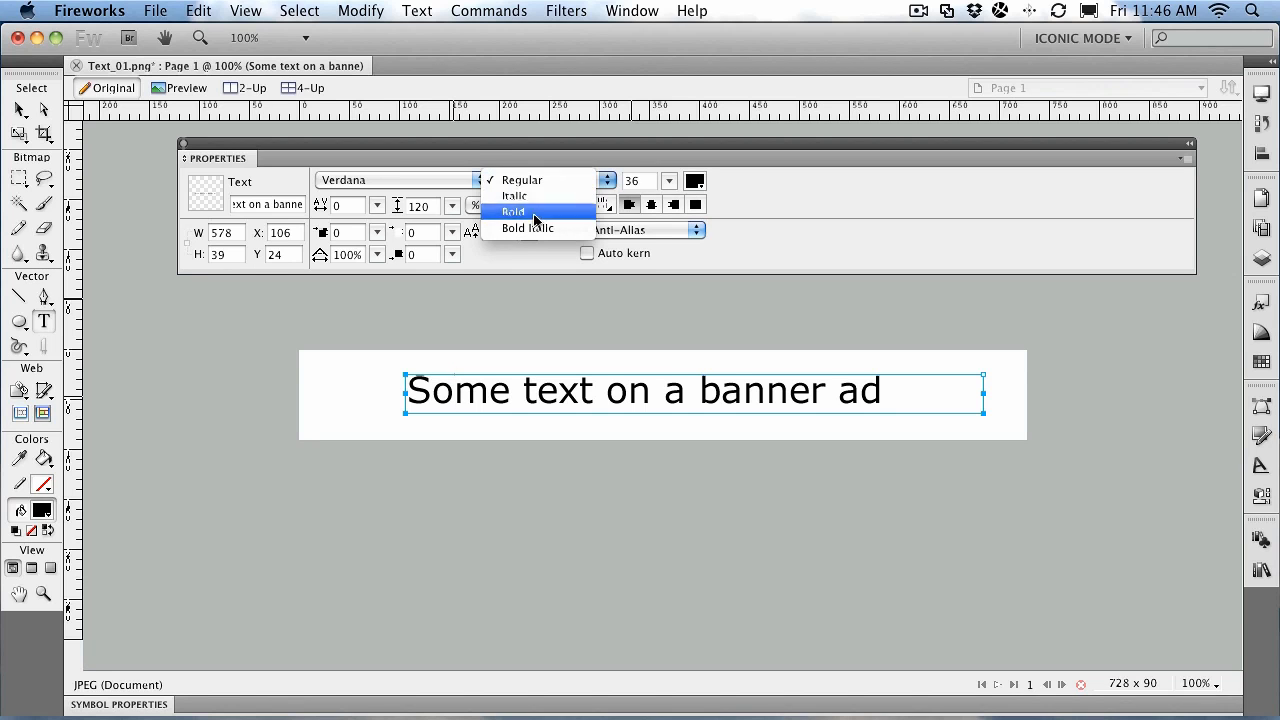
pyautogui.click(566, 183)
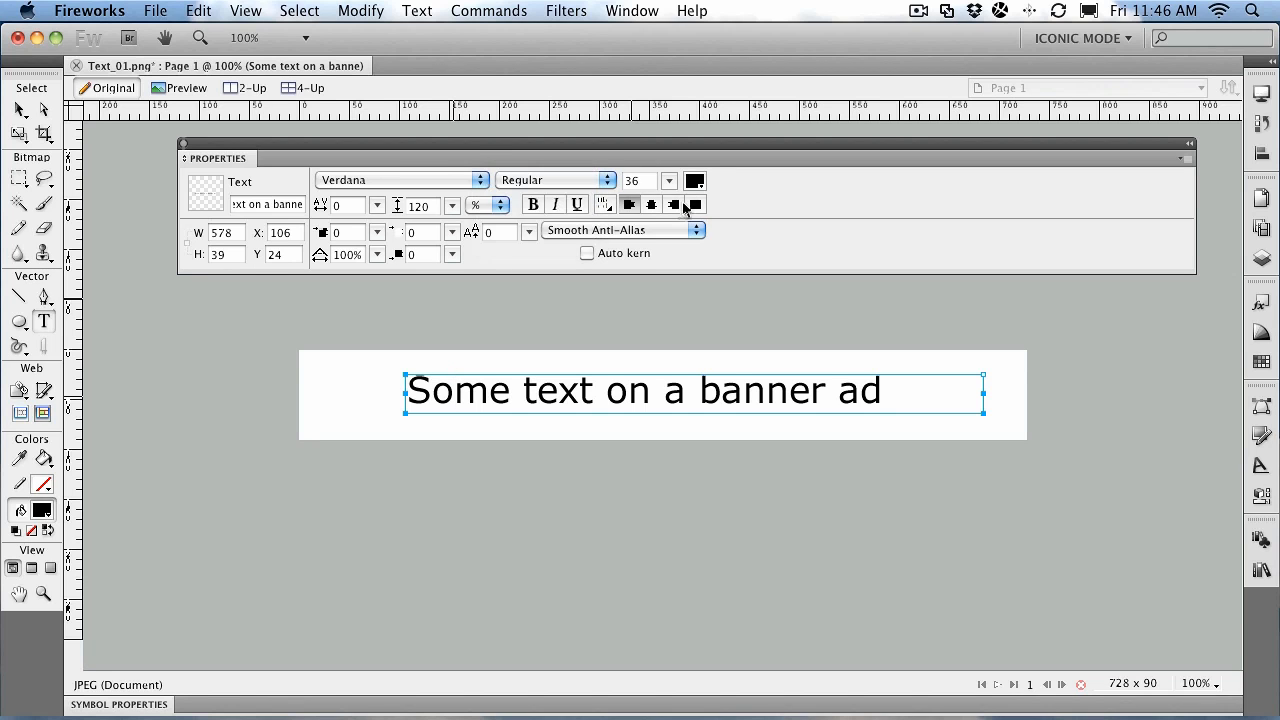
# Try the Vertical Right to Left orientation on the banner text twice, restoring Horizontal Left to Right each time
pyautogui.click(605, 208)
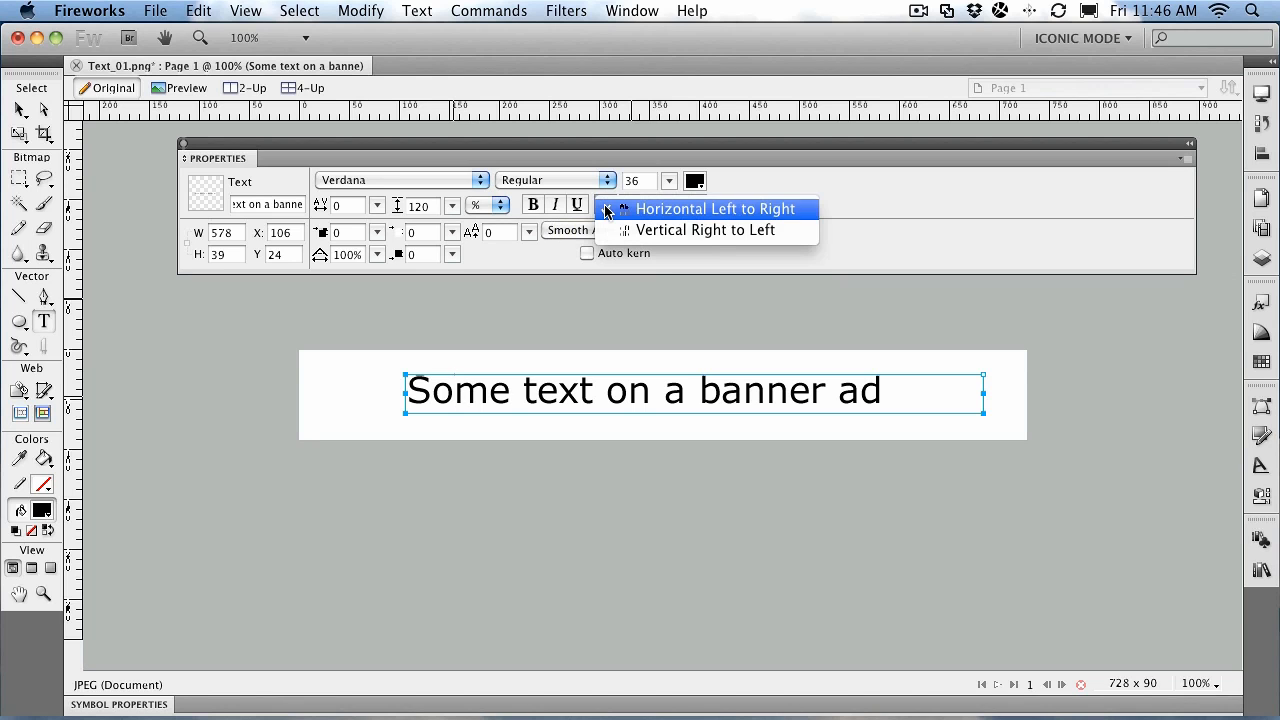
pyautogui.click(668, 231)
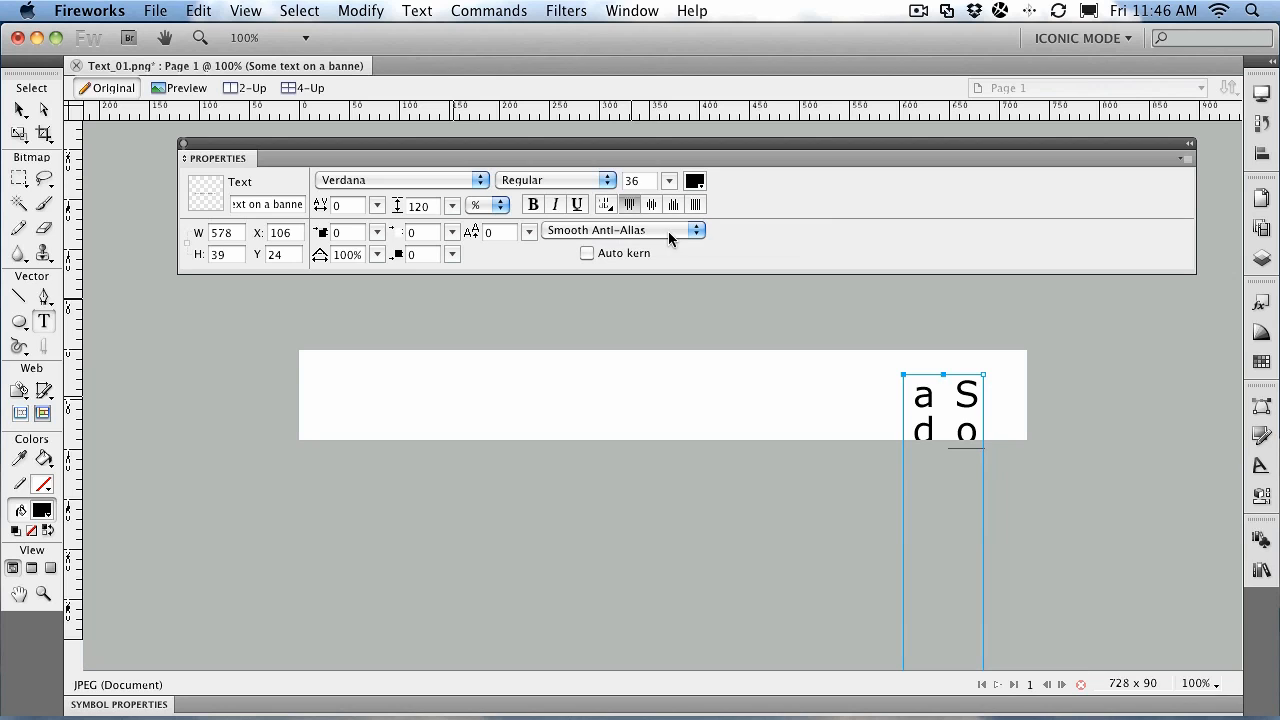
pyautogui.click(605, 208)
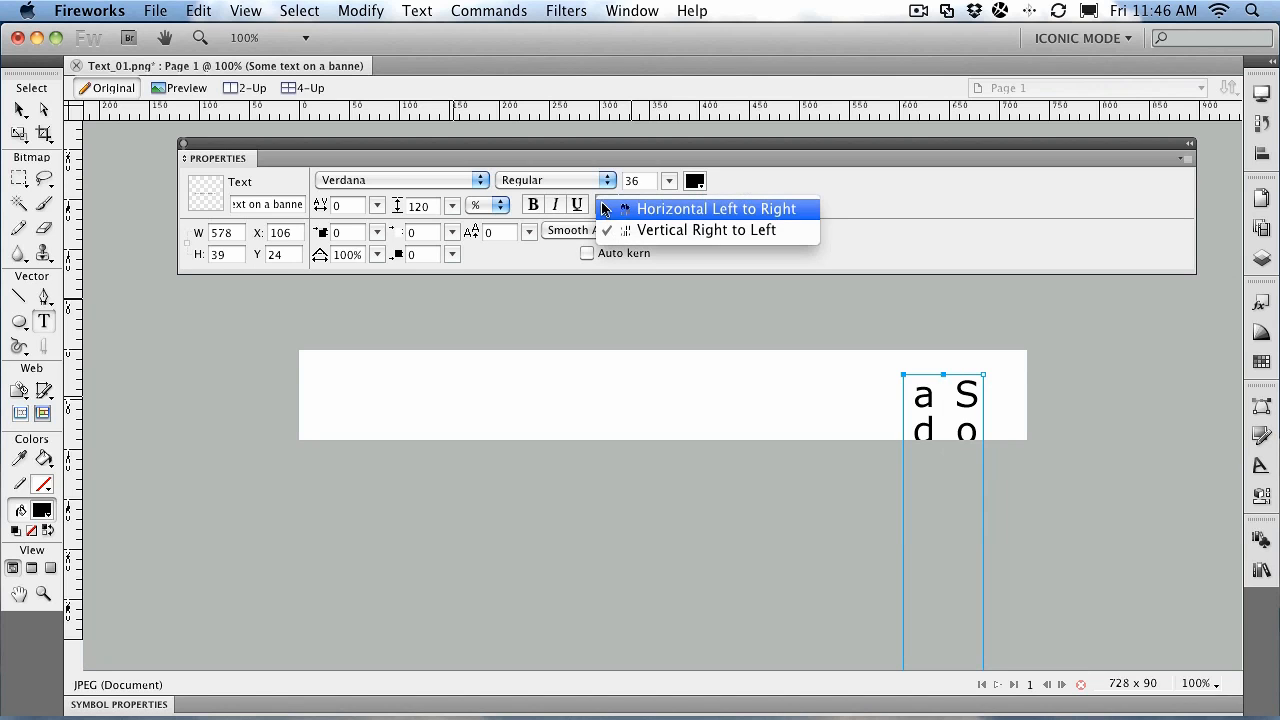
pyautogui.click(652, 210)
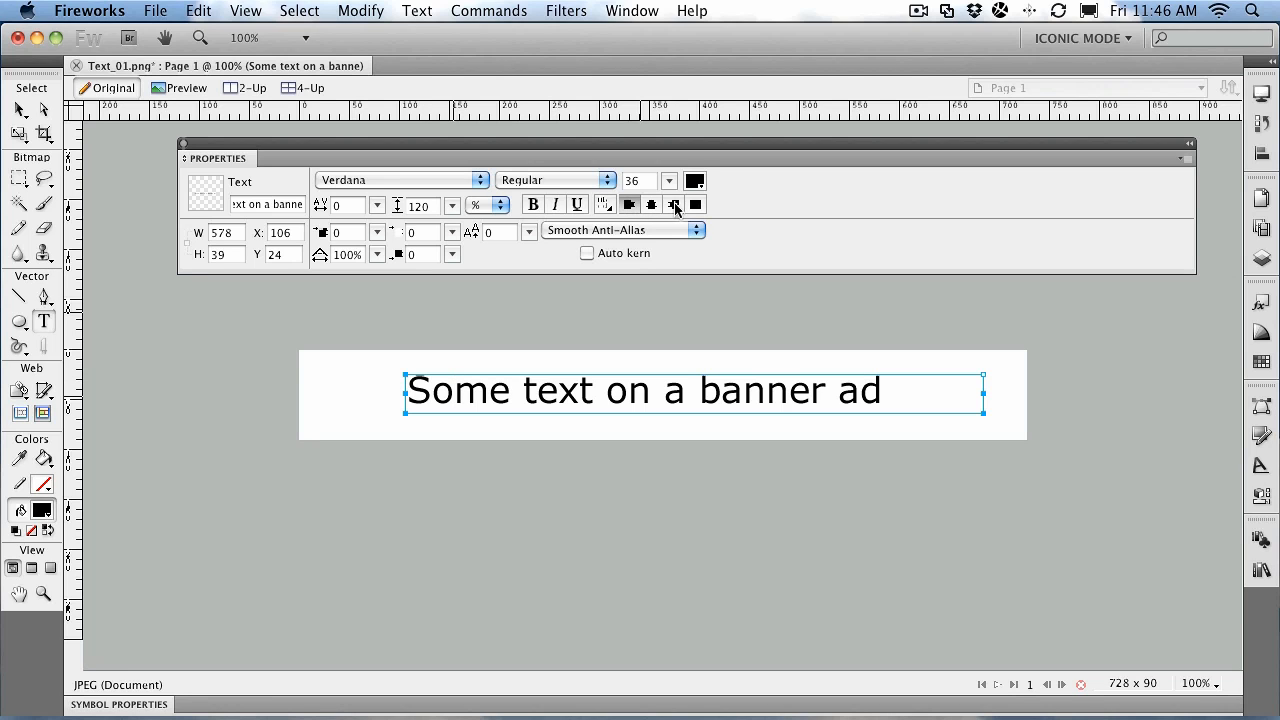
pyautogui.click(604, 205)
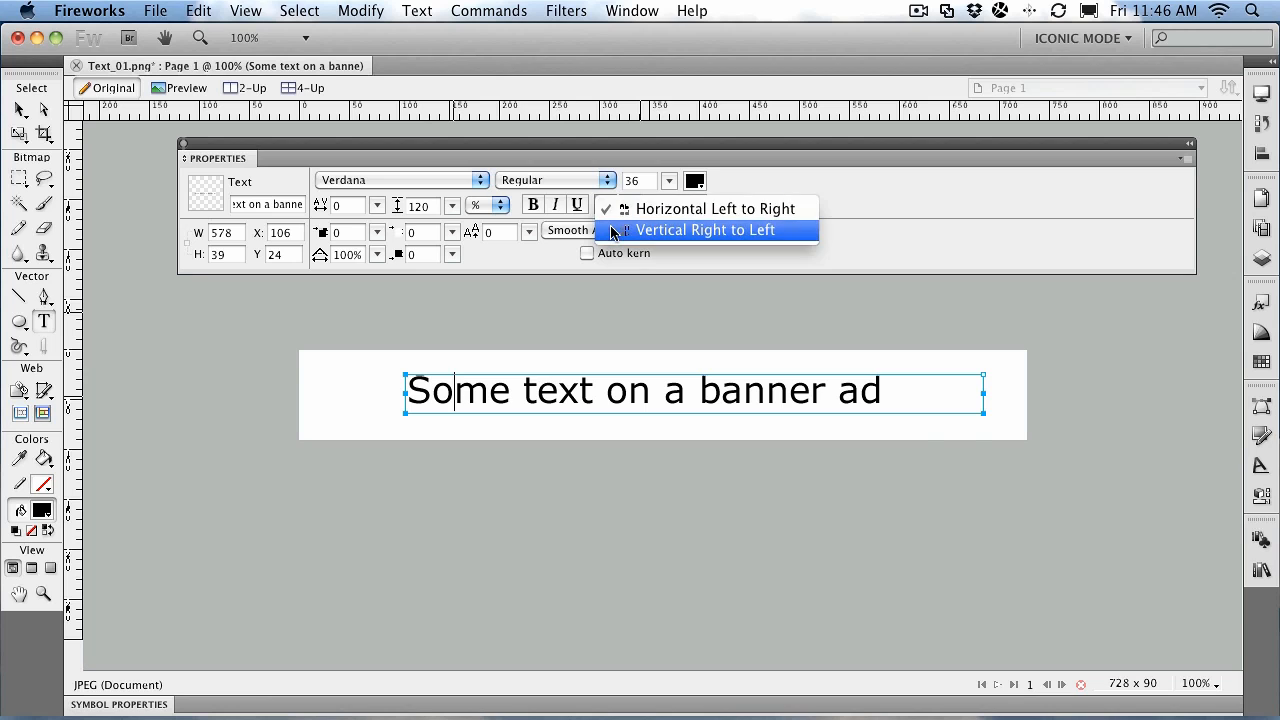
pyautogui.click(612, 232)
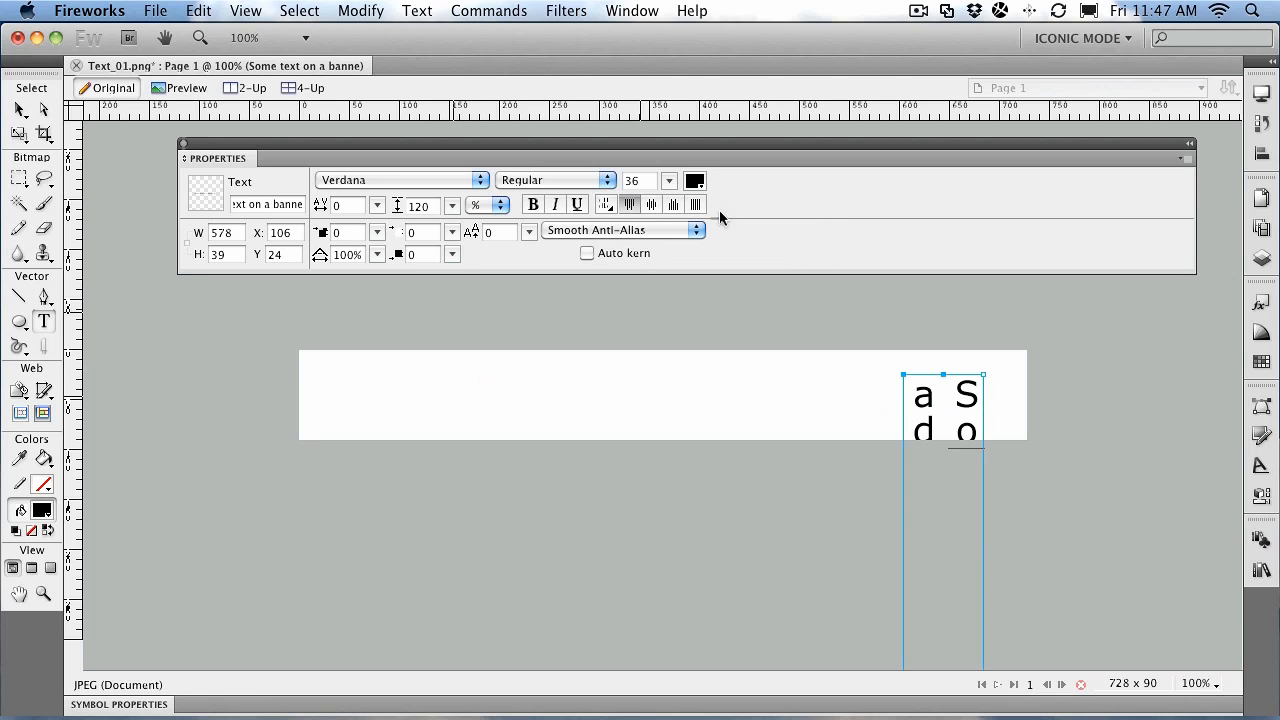
pyautogui.click(604, 205)
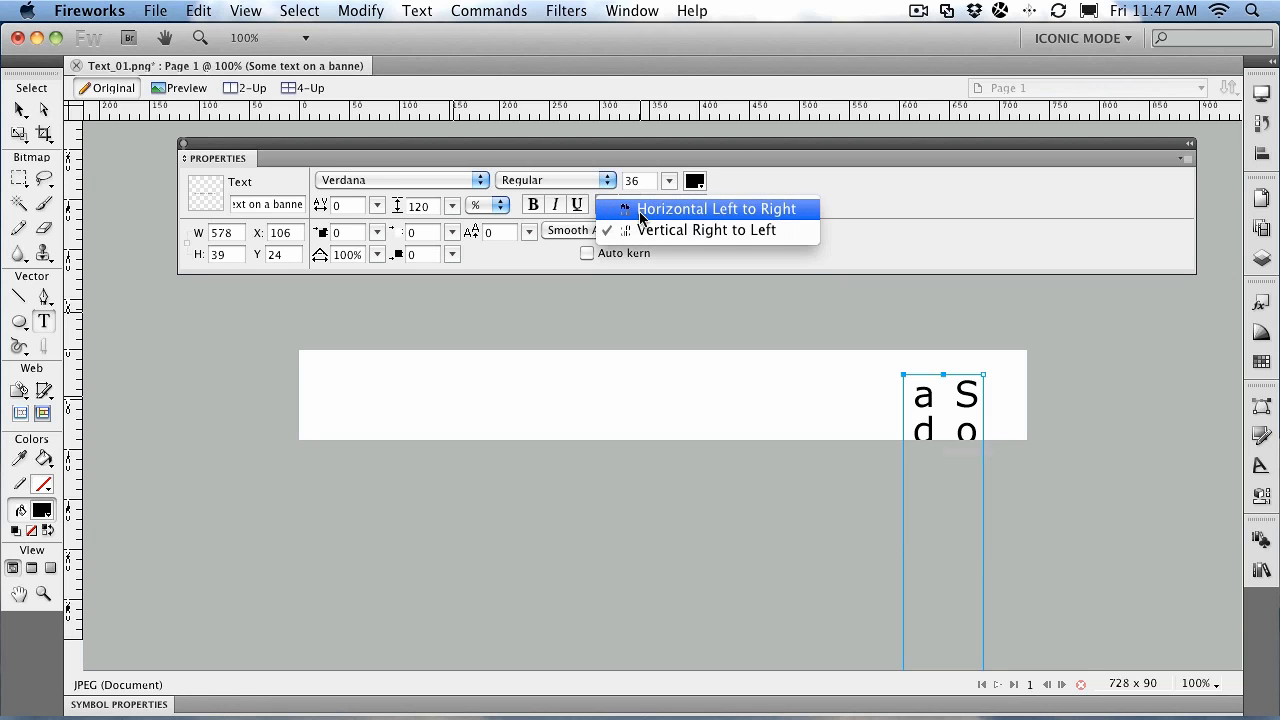
pyautogui.click(614, 210)
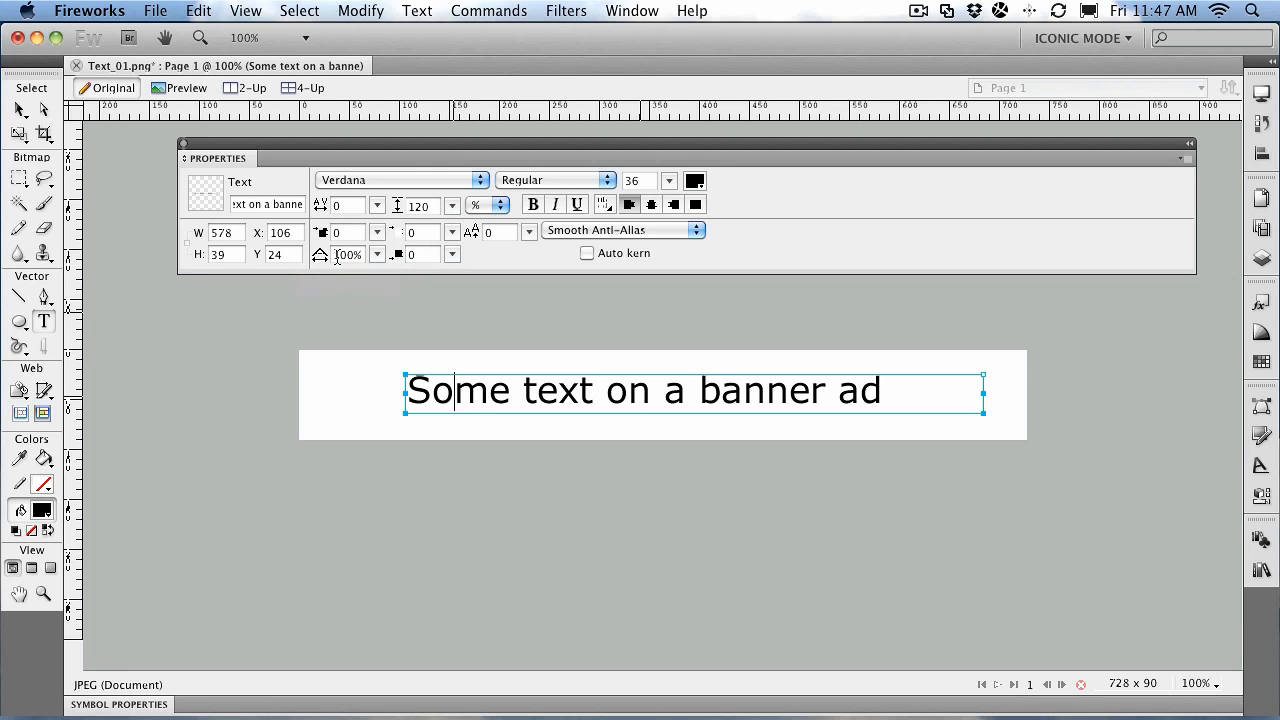
# Try a 153% horizontal scale on the banner text, selecting the whole line and restoring the scale to 100%
pyautogui.click(377, 255)
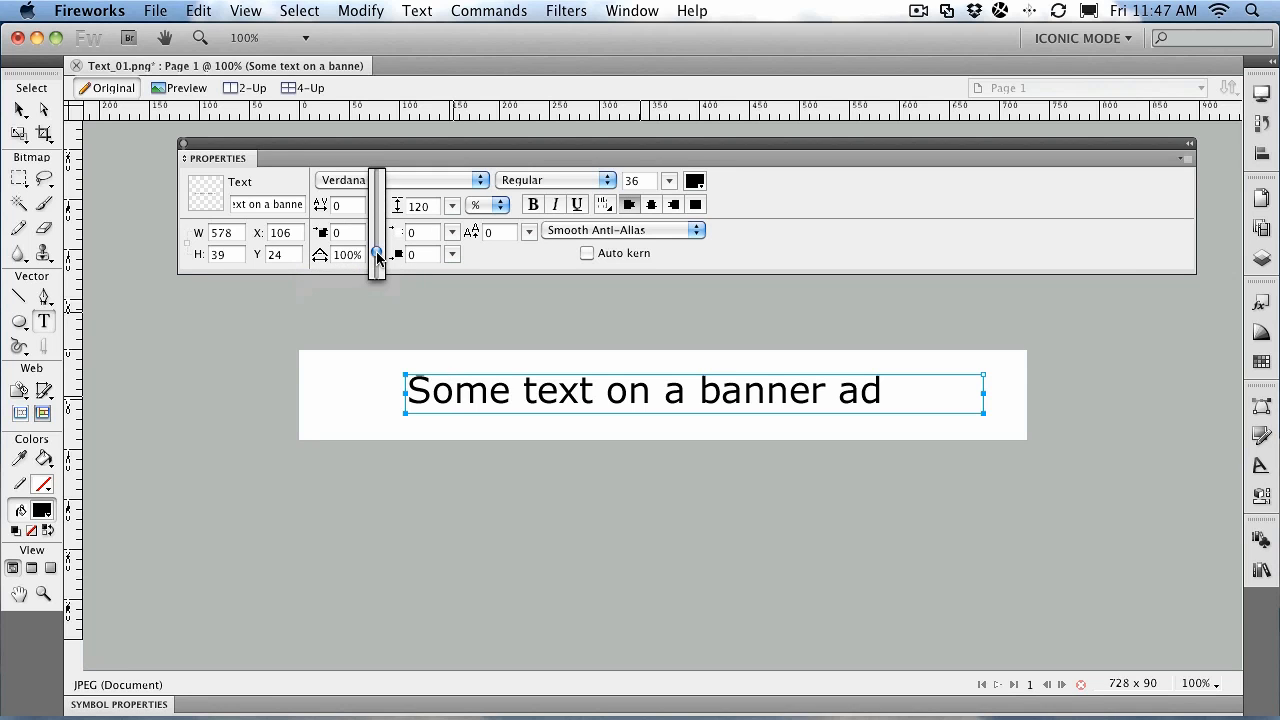
pyautogui.moveTo(377, 255); pyautogui.dragTo(378, 232)
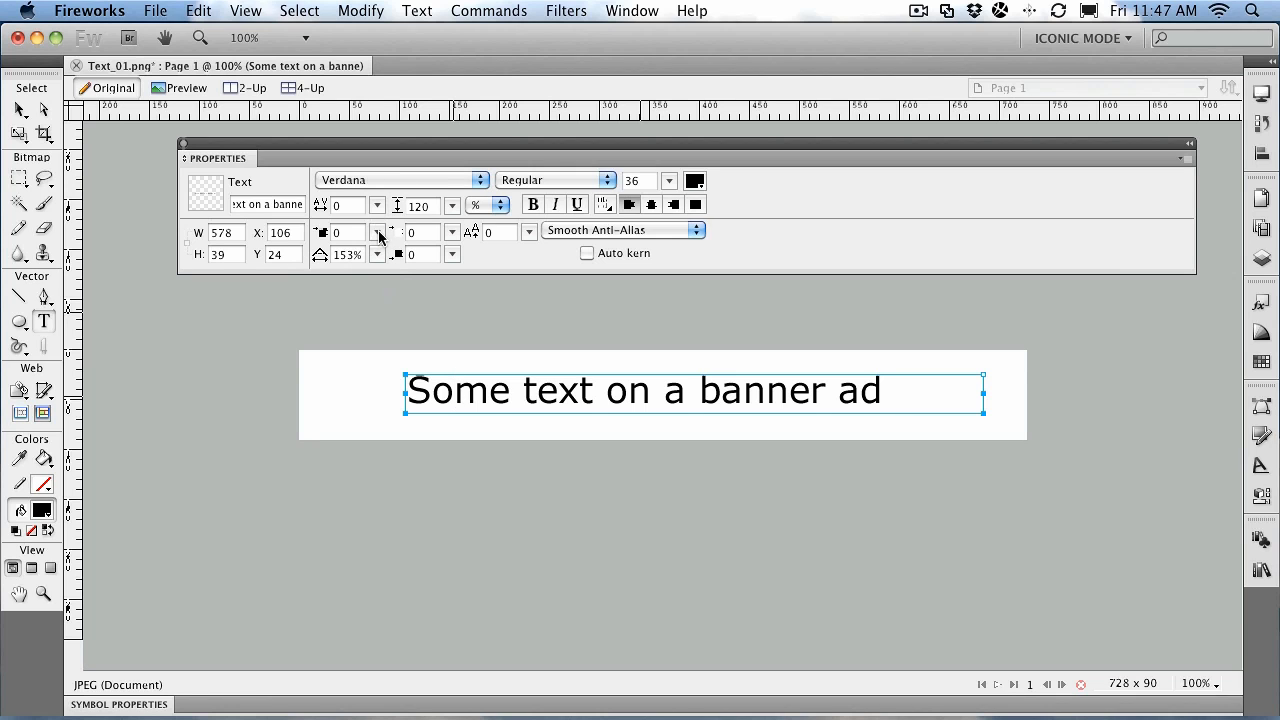
pyautogui.moveTo(405, 392); pyautogui.dragTo(900, 402)
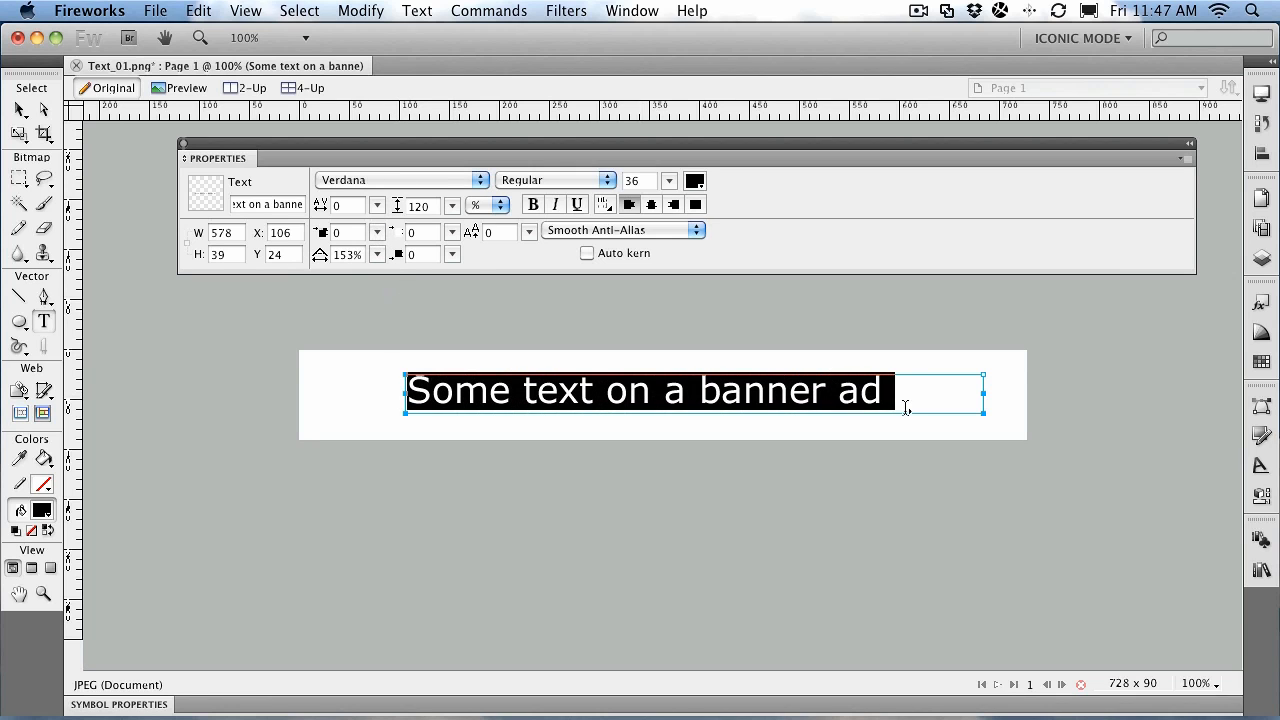
pyautogui.moveTo(377, 255); pyautogui.dragTo(370, 287)
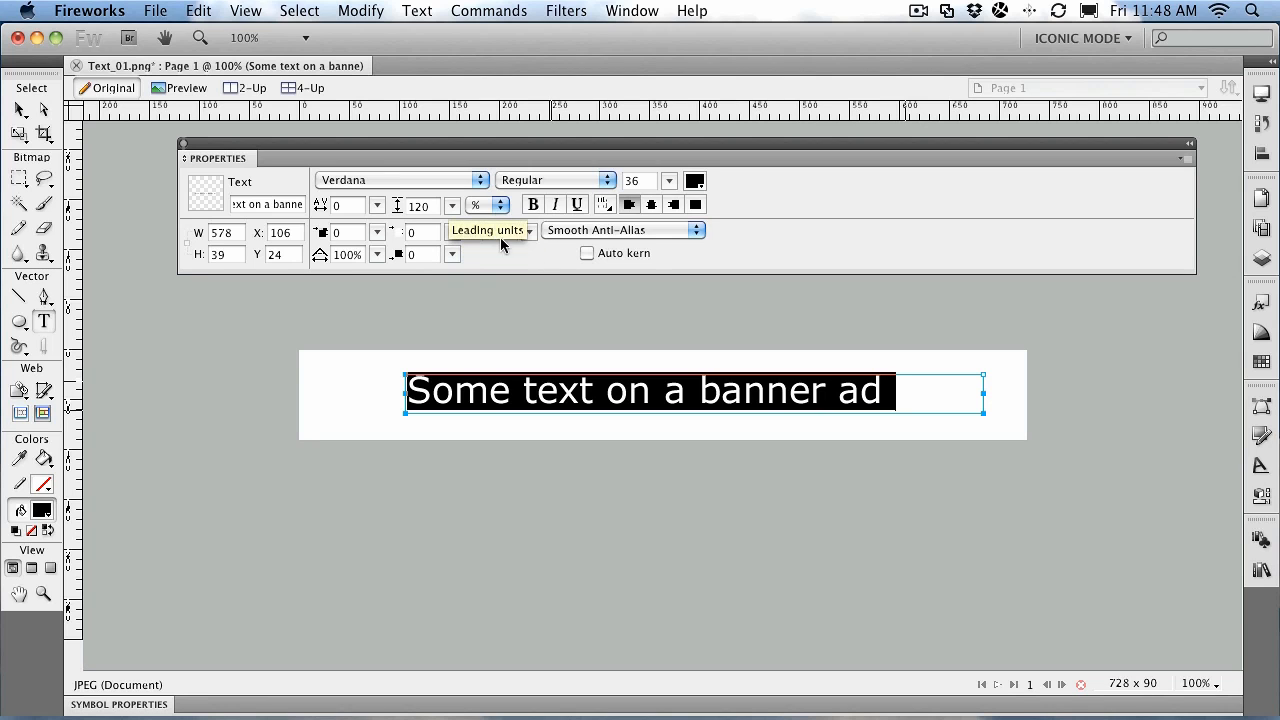
# Set the banner text to No Anti-Alias and deselect it to view its edges
pyautogui.click(689, 231)
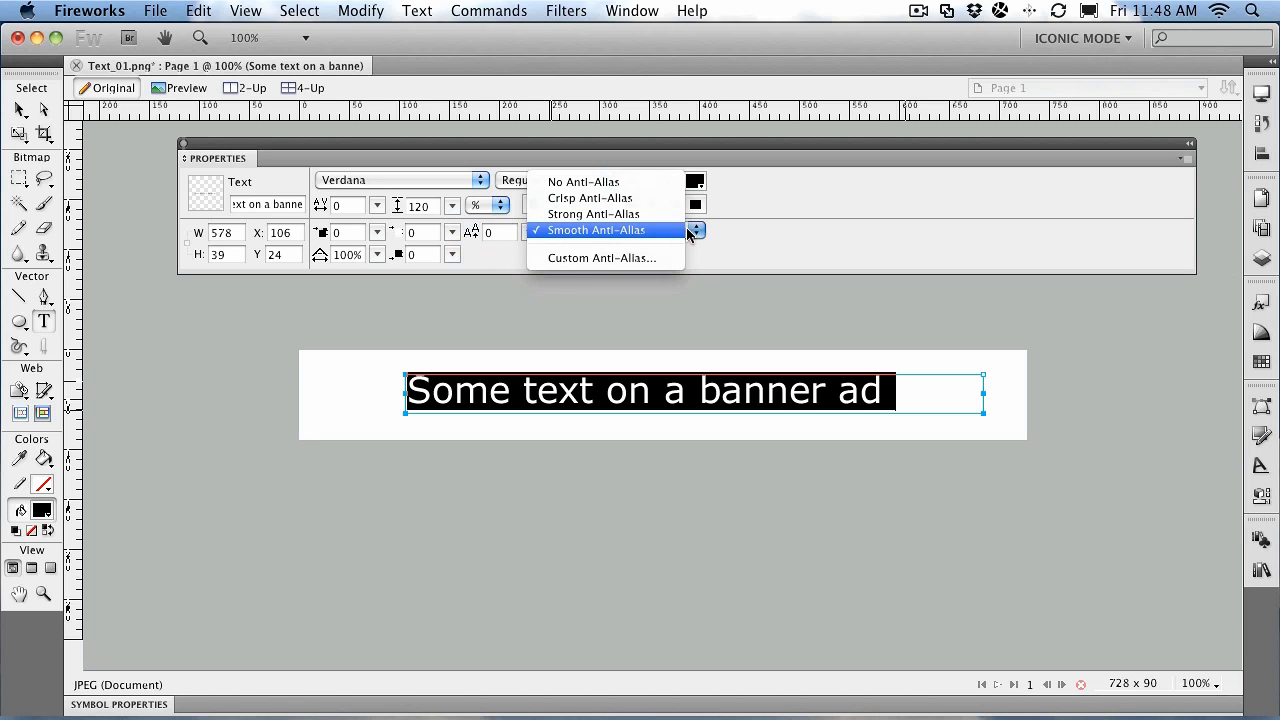
pyautogui.click(609, 186)
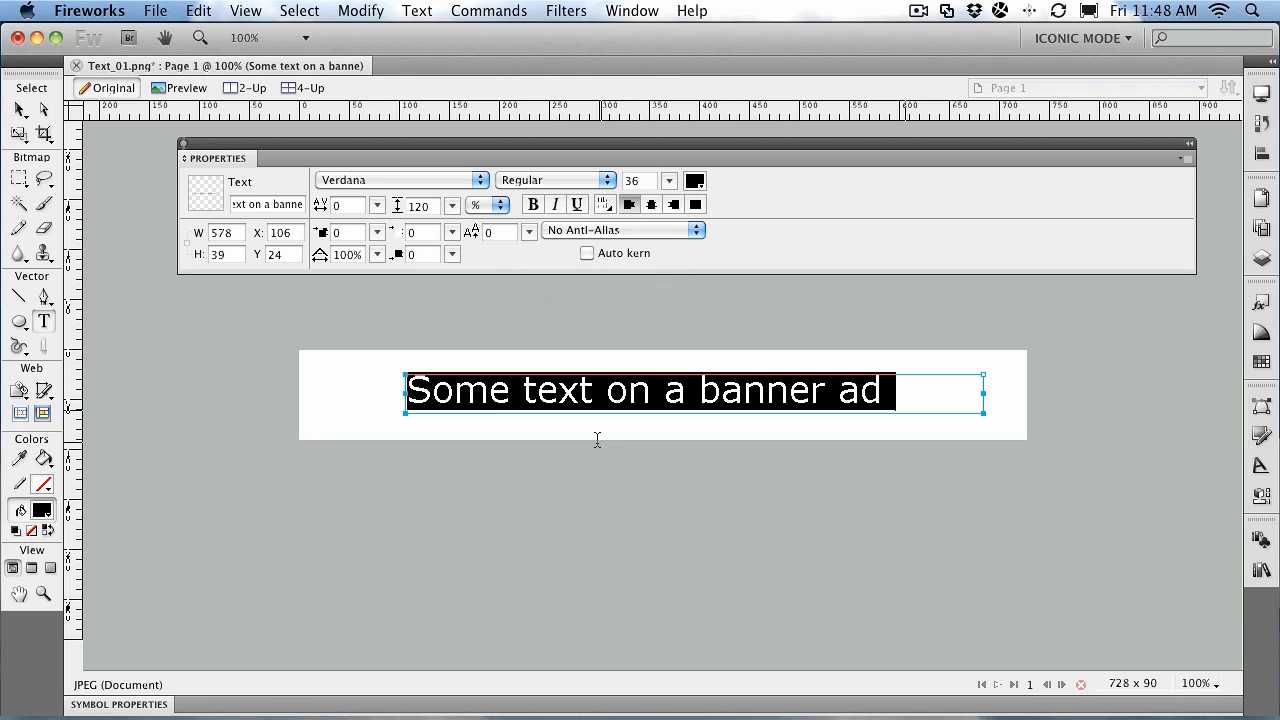
pyautogui.press('super+d')
pyautogui.click(522, 409)
pyautogui.press('super+d')
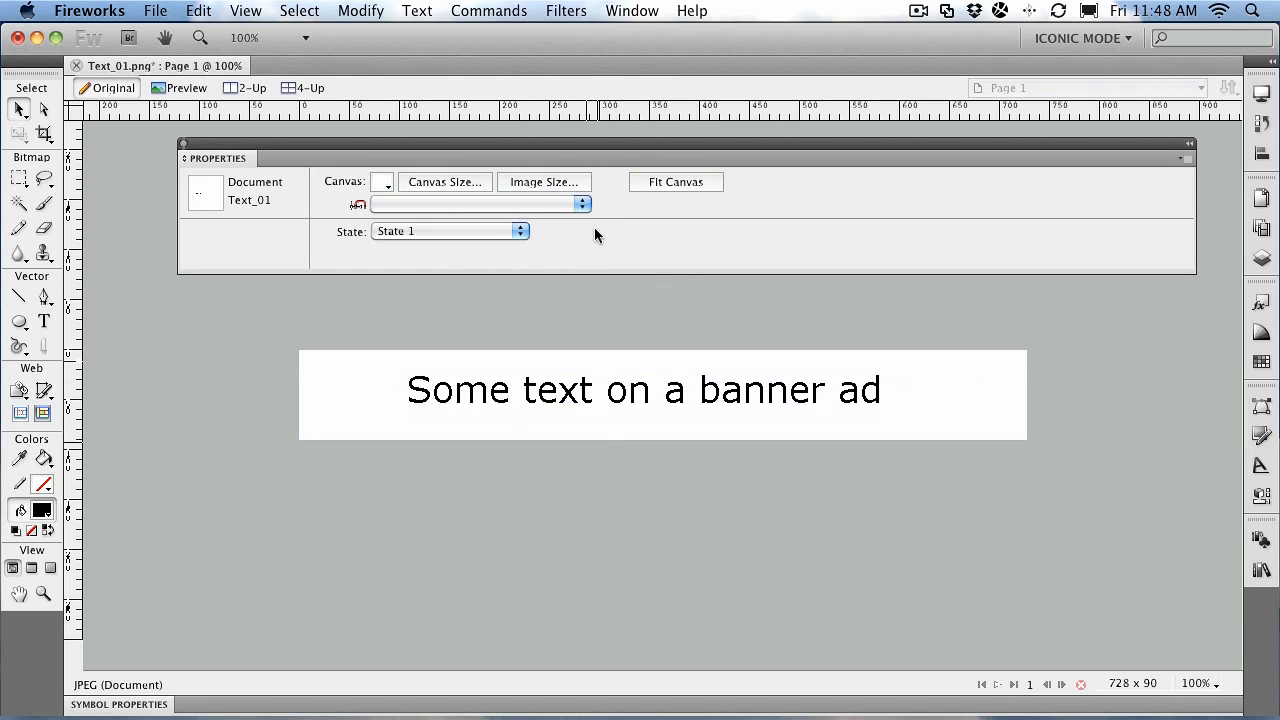
# Select the text block and compare Crisp and Strong Anti-Alias, returning it to Smooth Anti-Alias
pyautogui.click(528, 403)
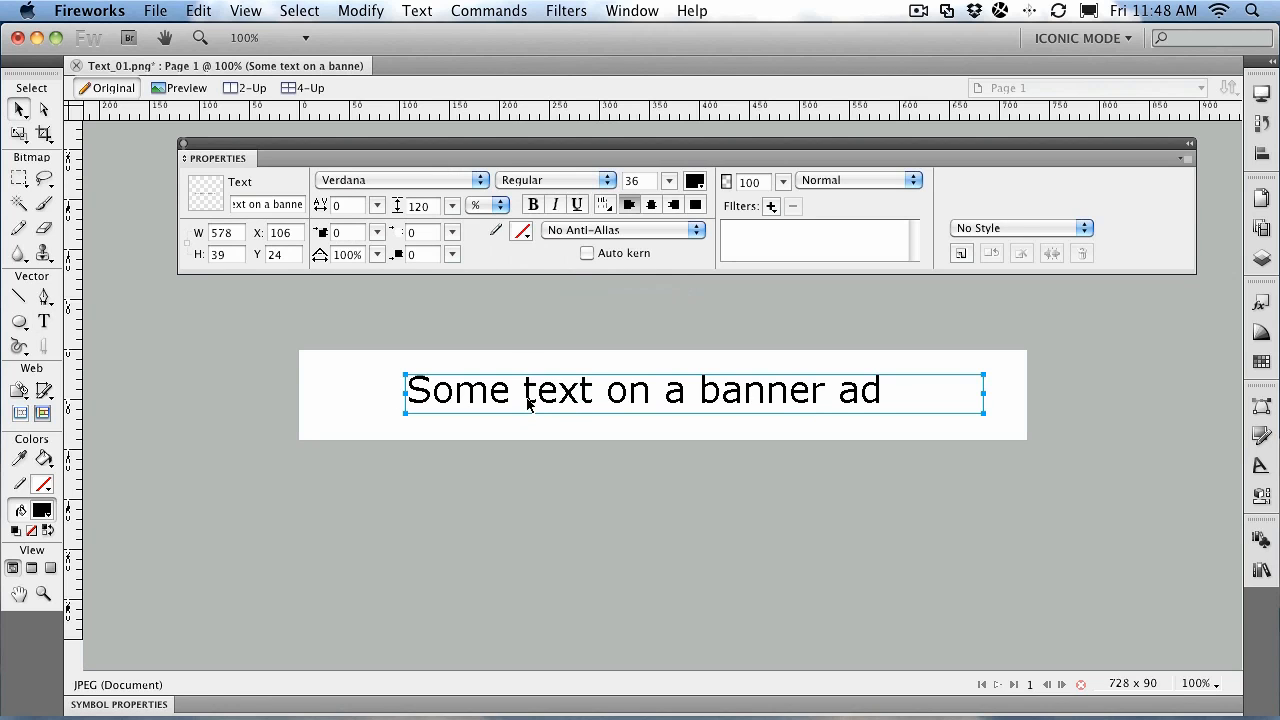
pyautogui.click(614, 238)
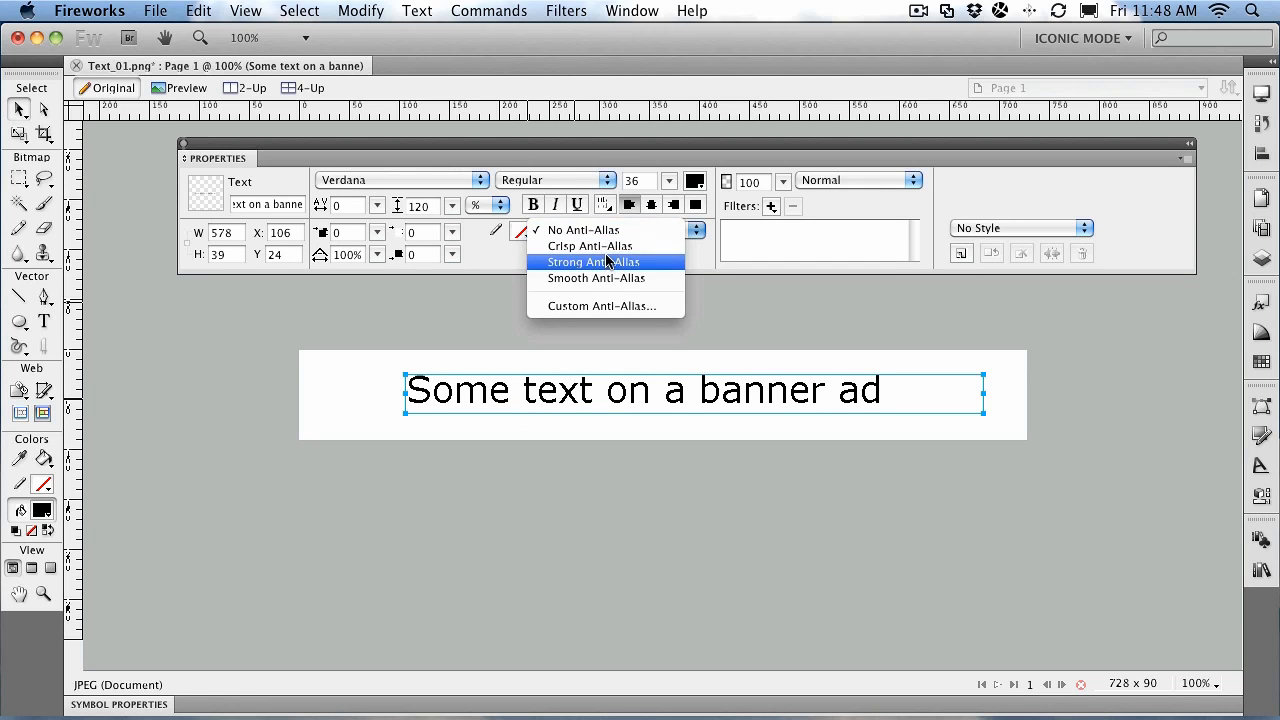
pyautogui.click(605, 247)
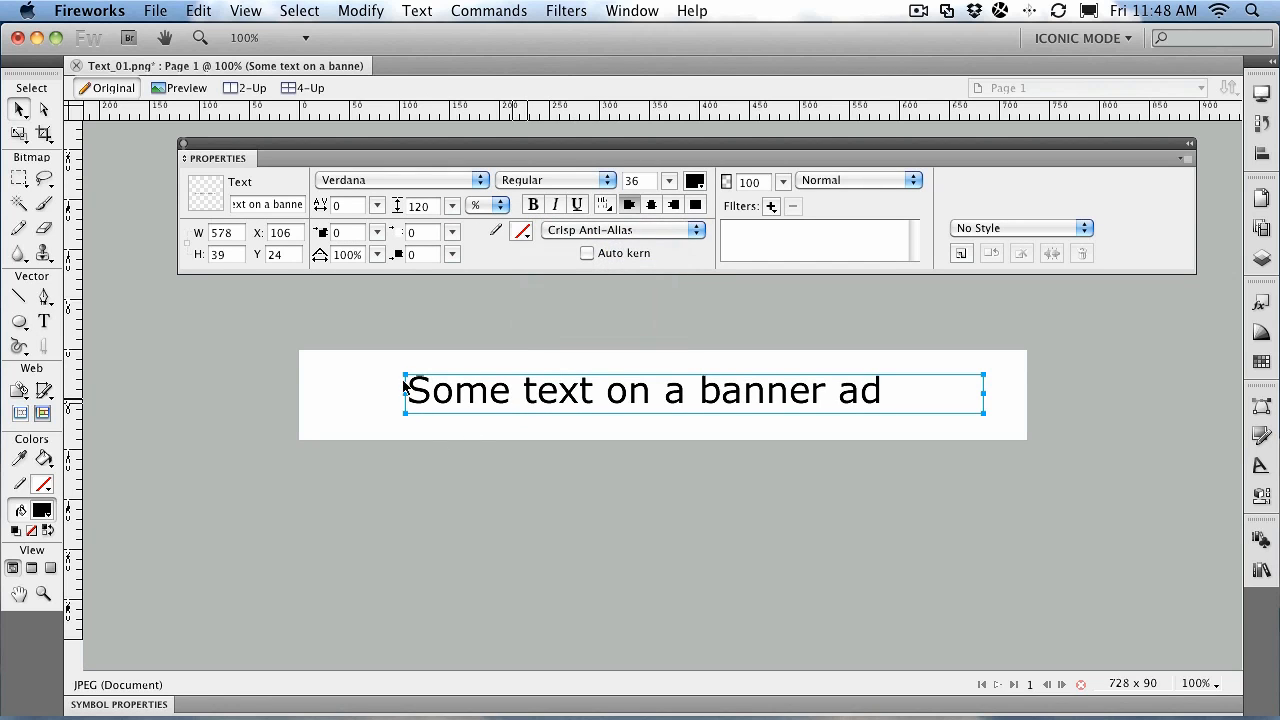
pyautogui.click(585, 233)
pyautogui.click(584, 247)
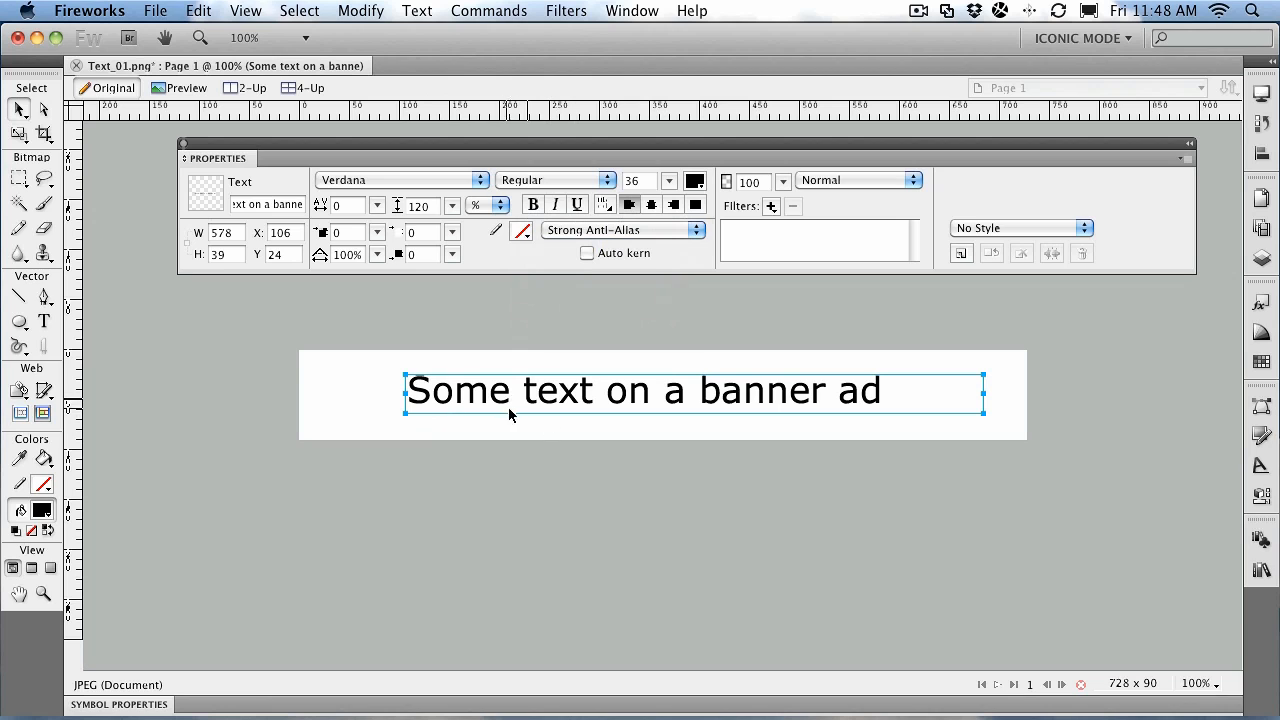
pyautogui.click(600, 230)
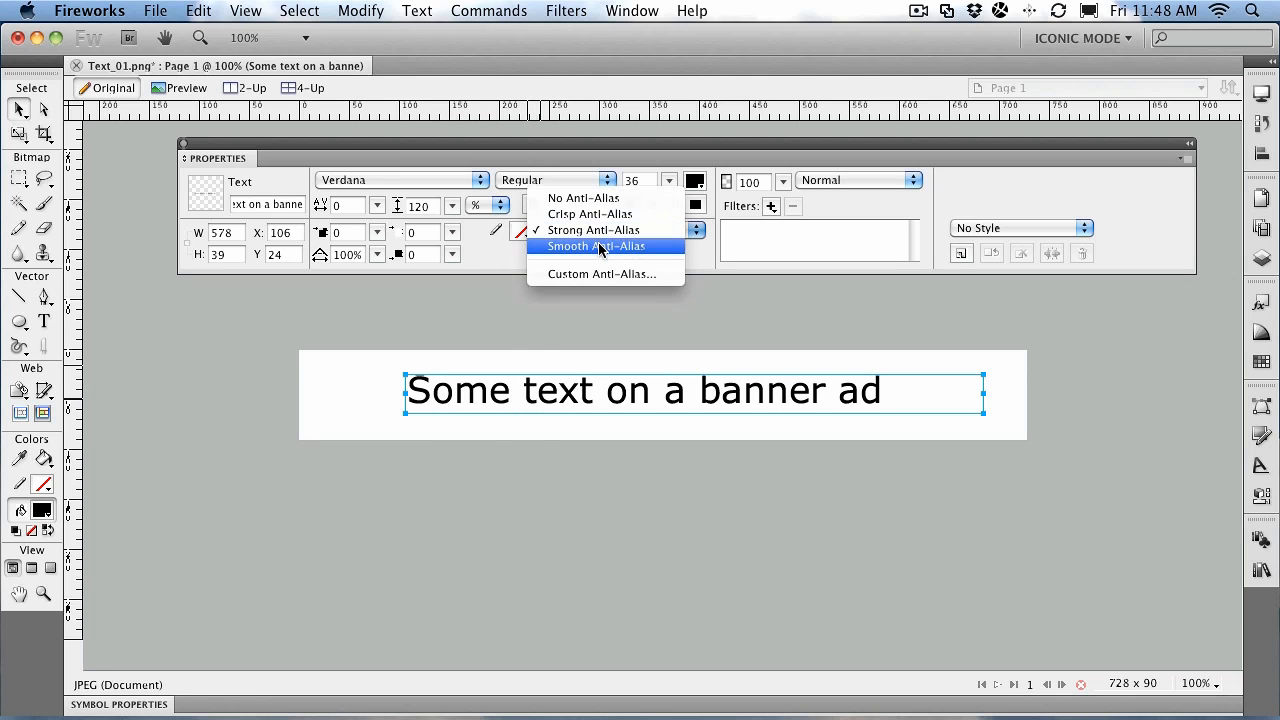
pyautogui.click(600, 247)
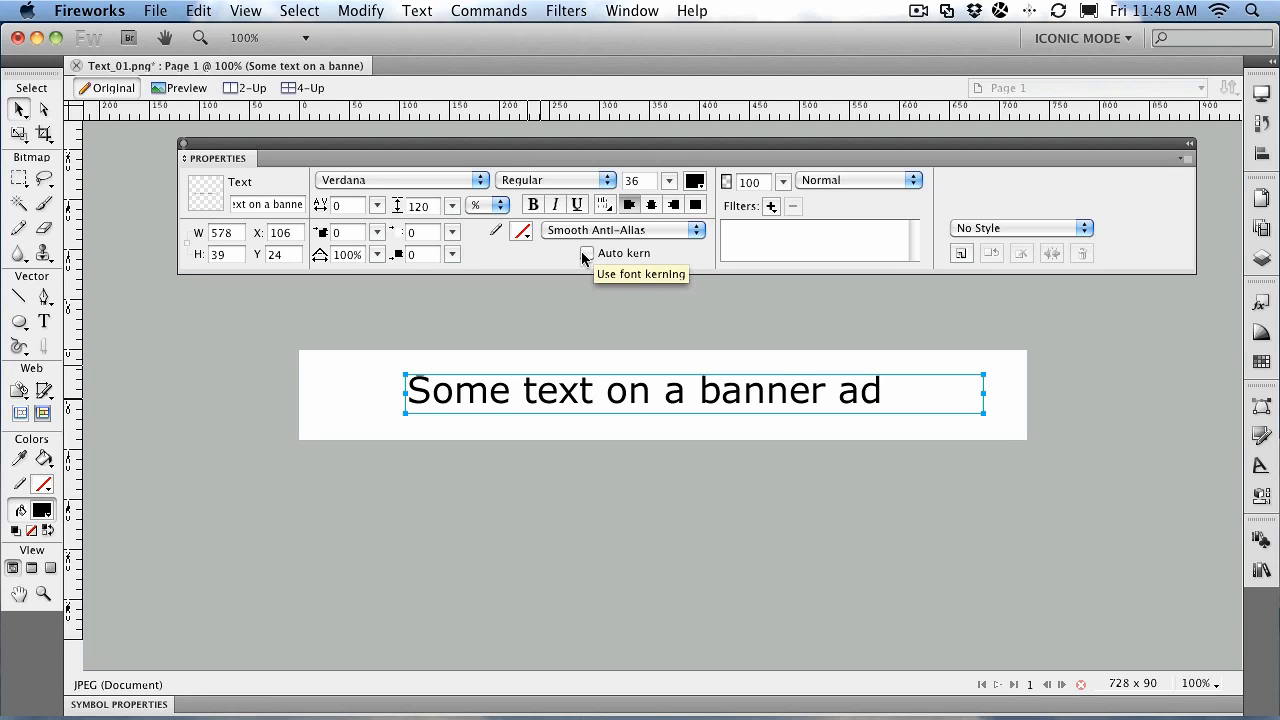
# Try a red #FF0000 stroke on the banner text and remove the stroke again
pyautogui.click(522, 232)
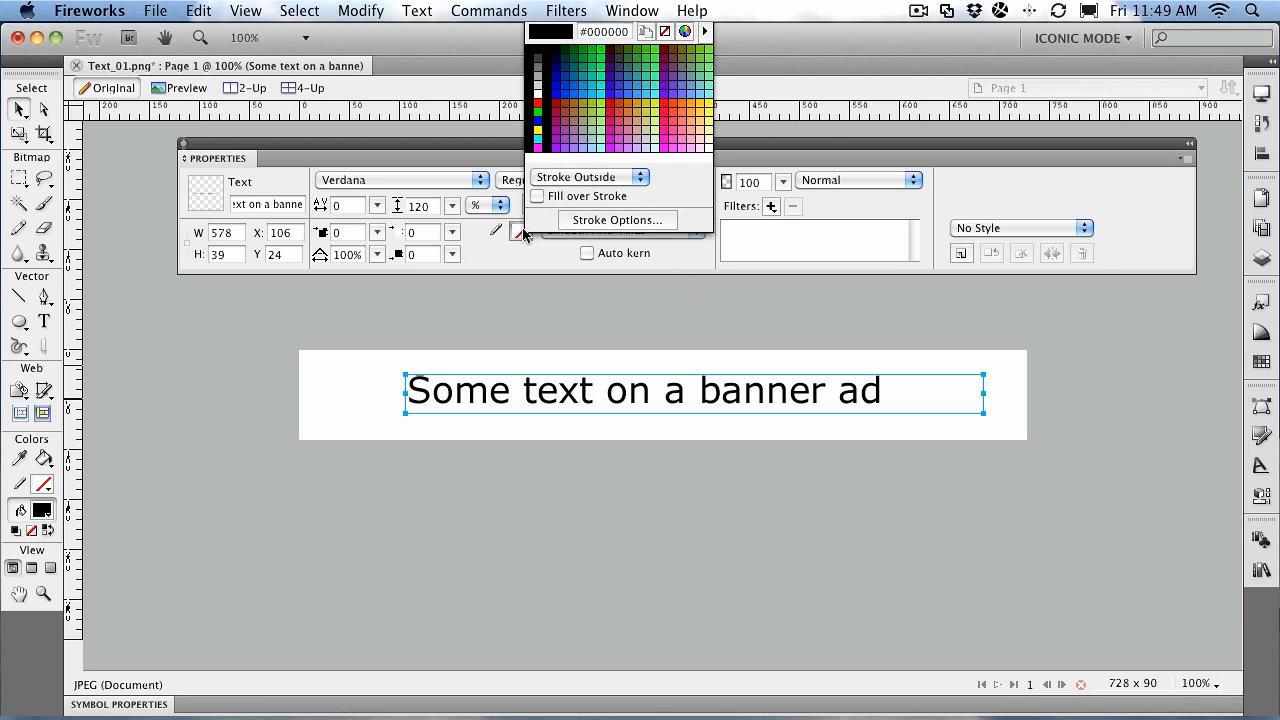
pyautogui.click(540, 102)
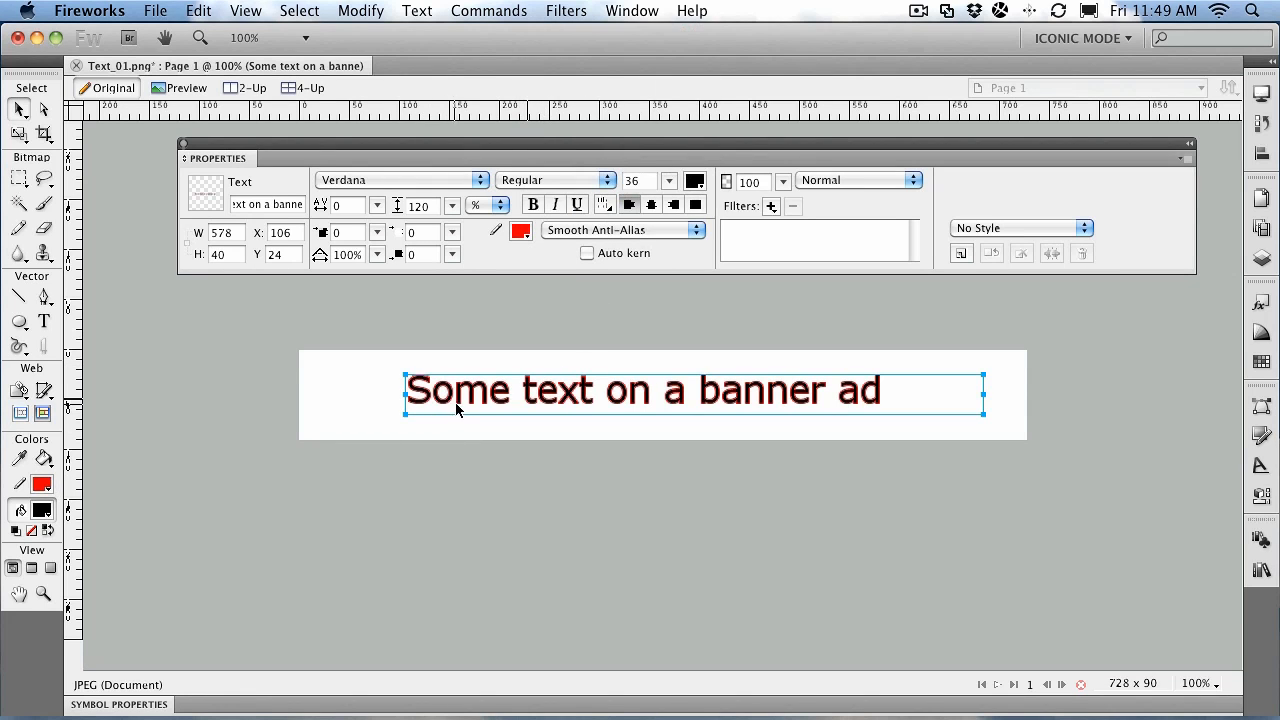
pyautogui.click(521, 233)
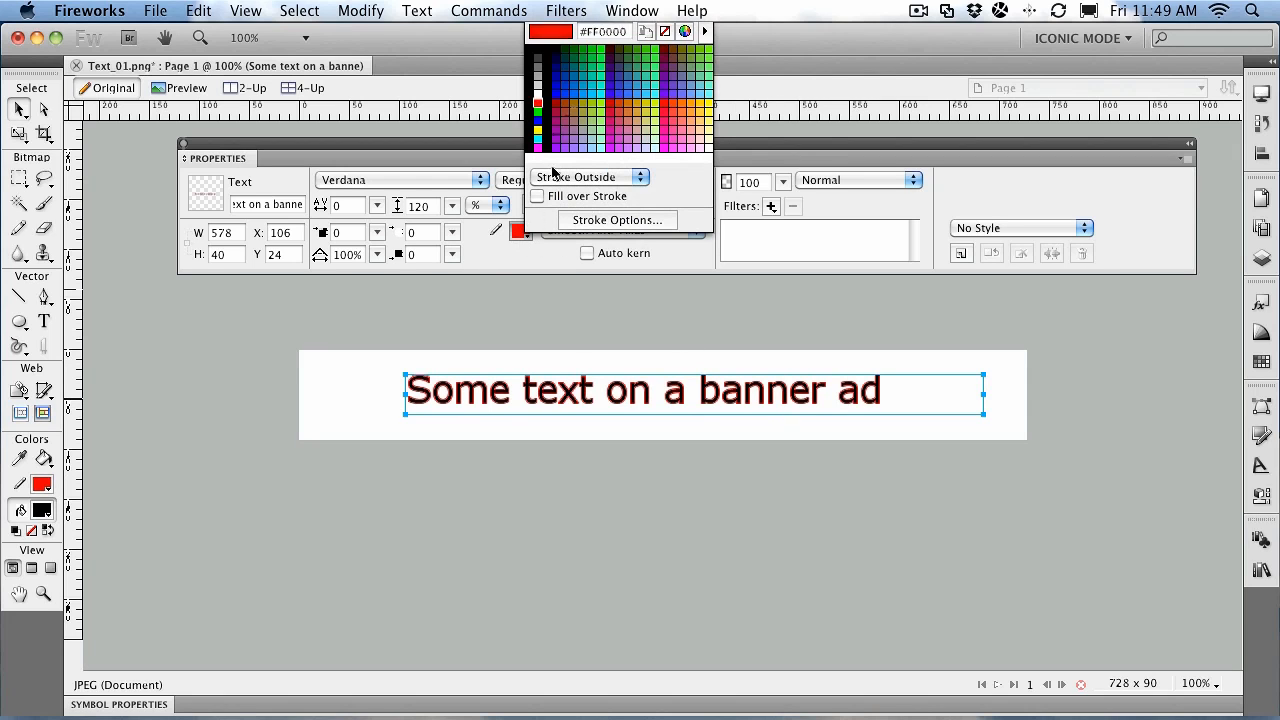
pyautogui.click(664, 32)
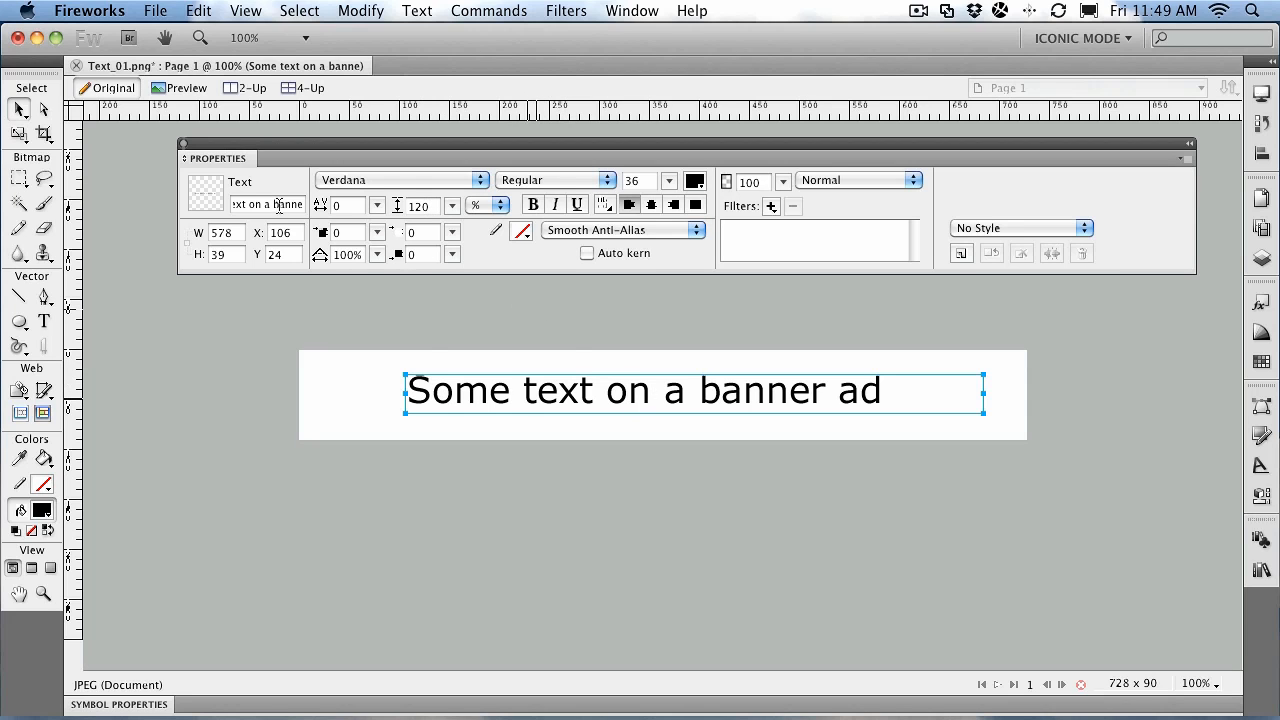
# Place a text cursor in the banner text with the Text tool, and deselect the block with the Pointer tool
pyautogui.click(38, 118)
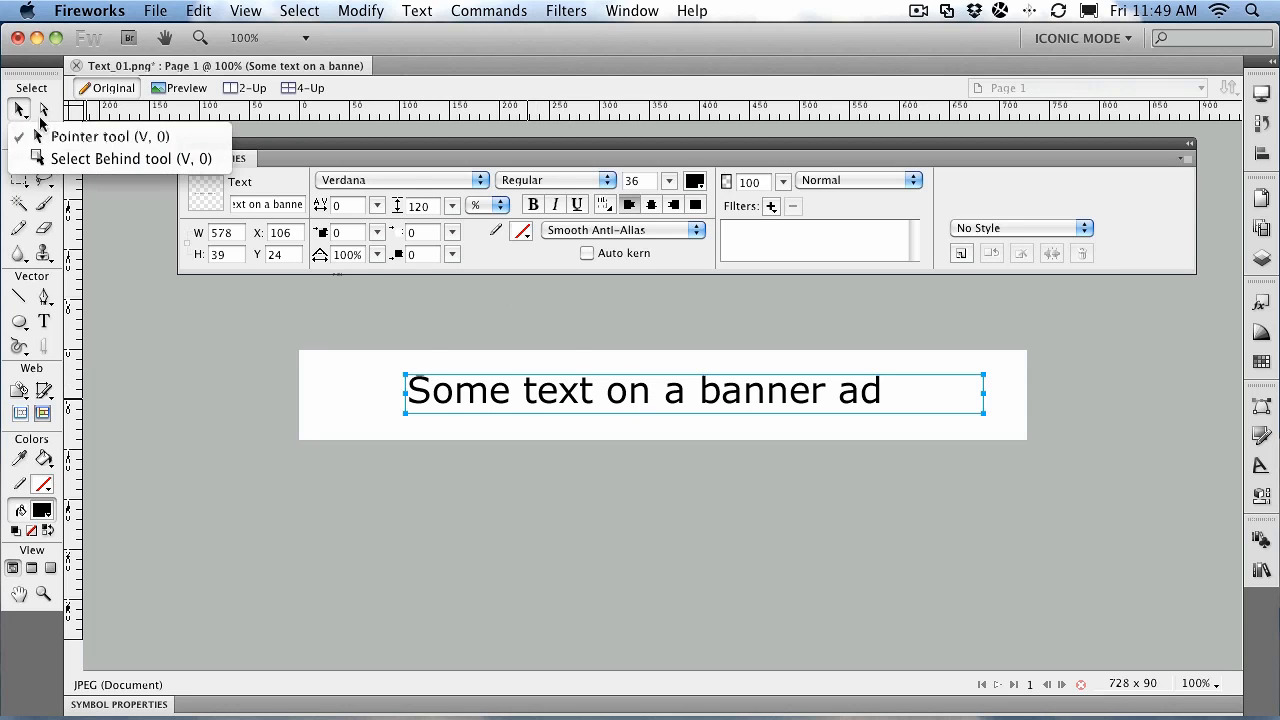
pyautogui.click(52, 334)
pyautogui.click(43, 321)
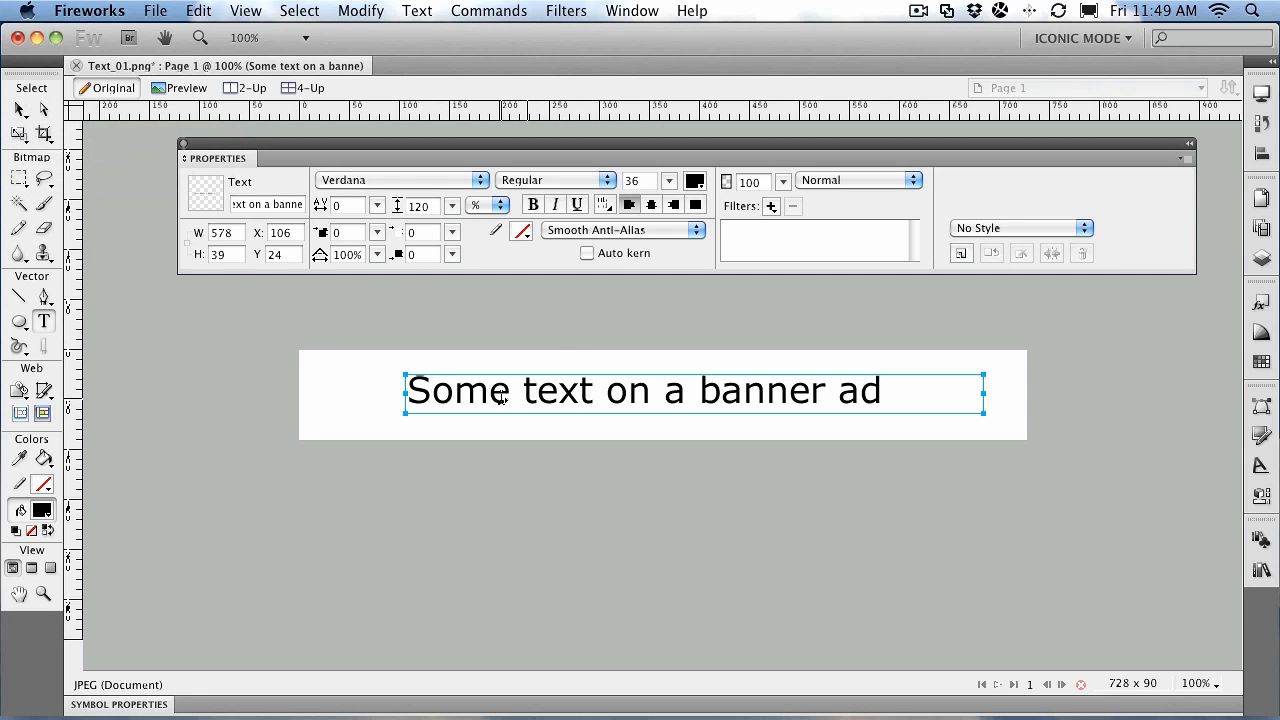
pyautogui.click(597, 393)
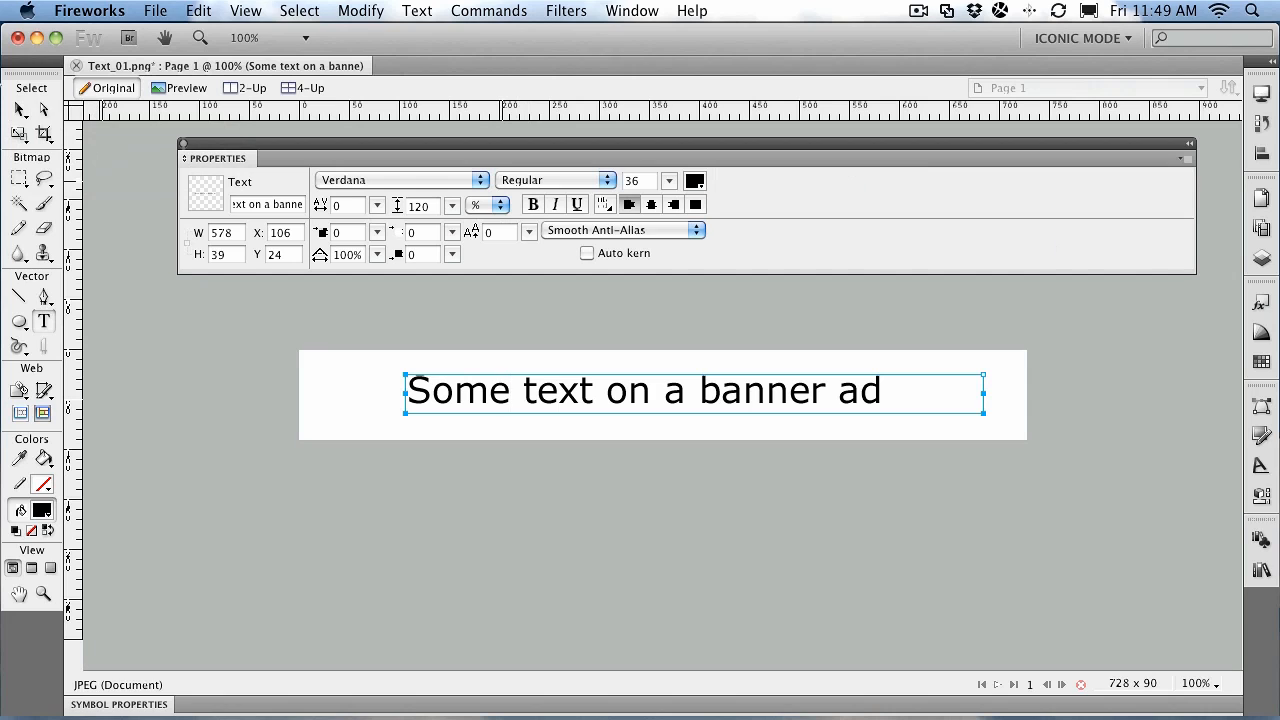
pyautogui.click(20, 109)
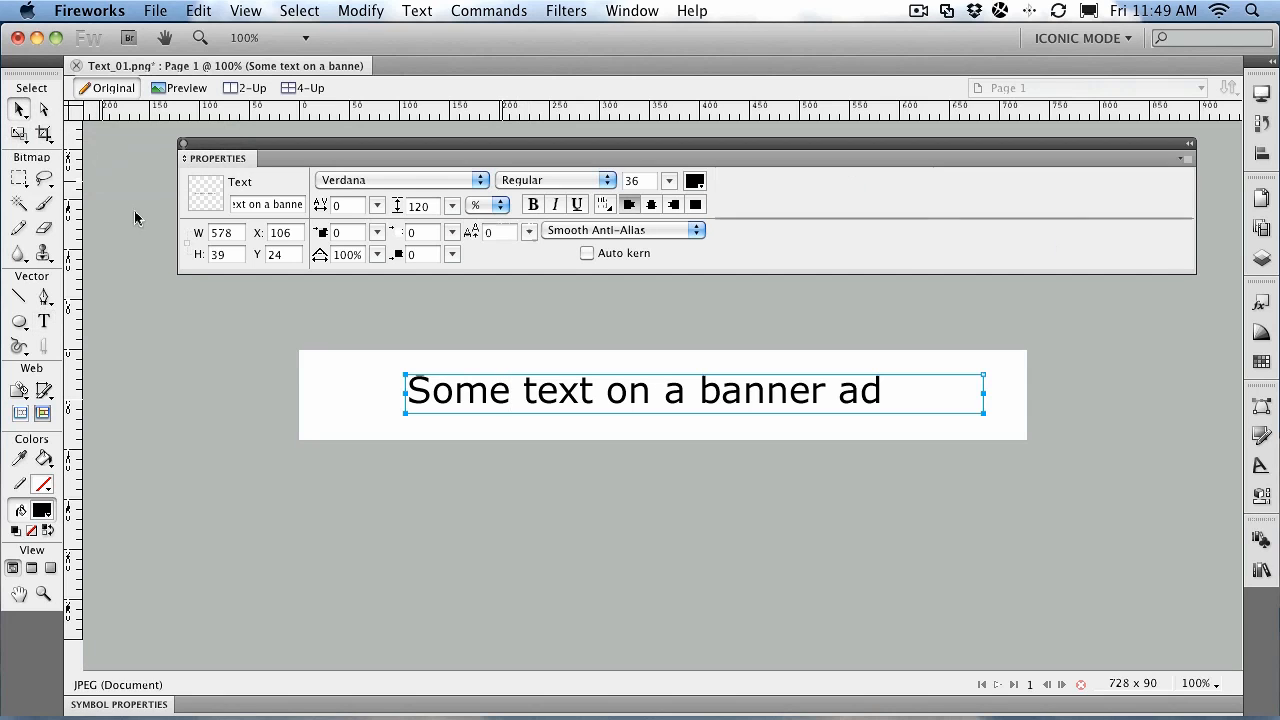
pyautogui.click(360, 404)
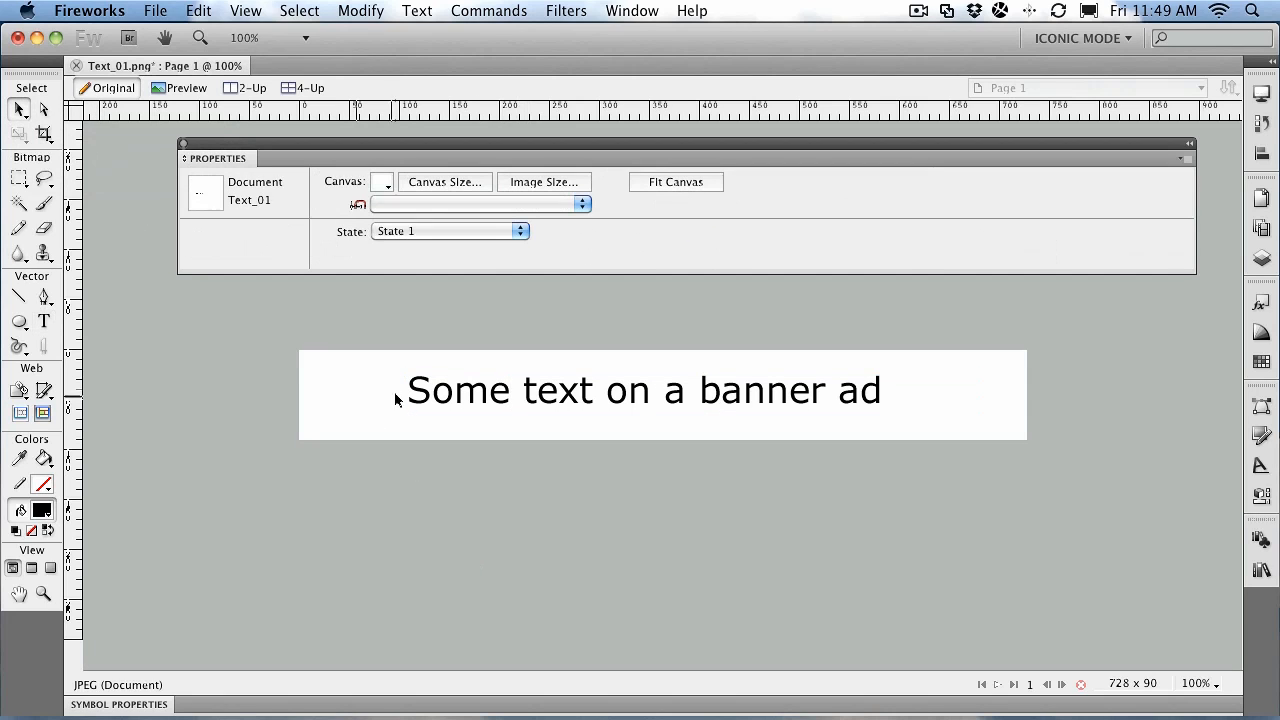
# Enter the banner text with the Text tool and highlight all of its words
pyautogui.click(42, 328)
pyautogui.click(453, 390)
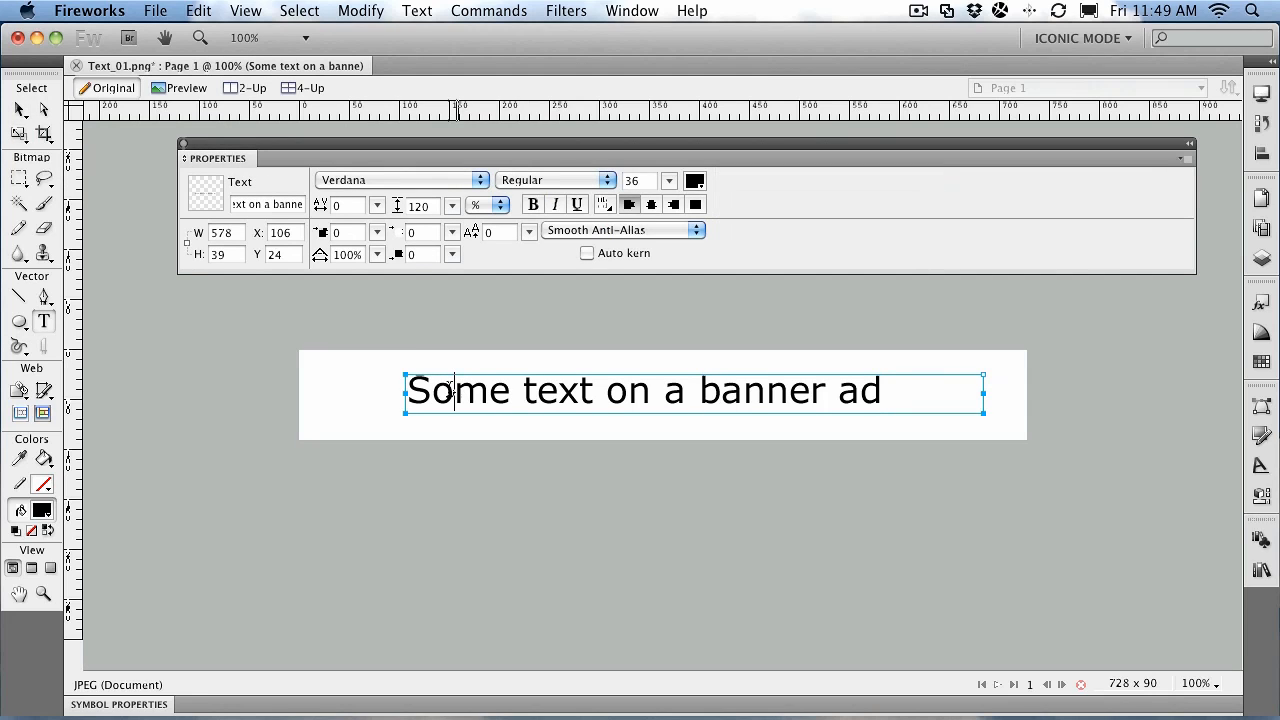
pyautogui.moveTo(407, 392); pyautogui.dragTo(906, 398)
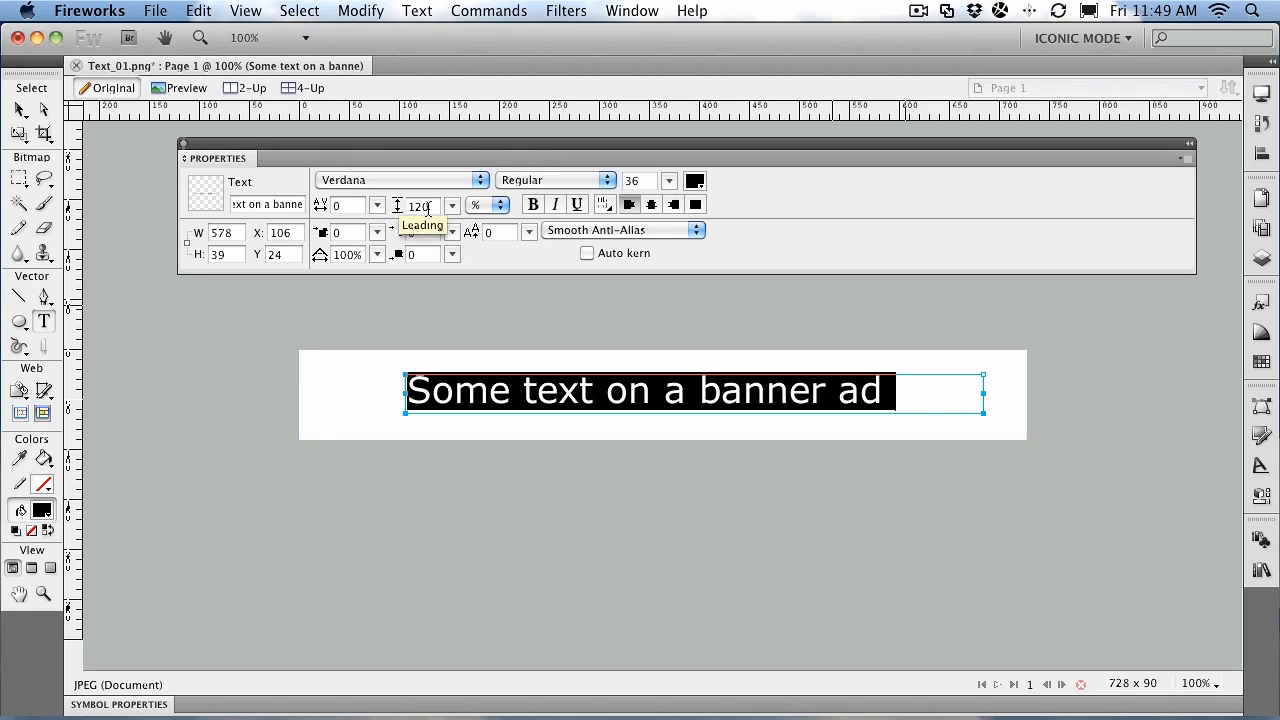
# Examine the leading unit and font style options for the highlighted text, keeping % and Regular
pyautogui.click(502, 206)
pyautogui.click(502, 206)
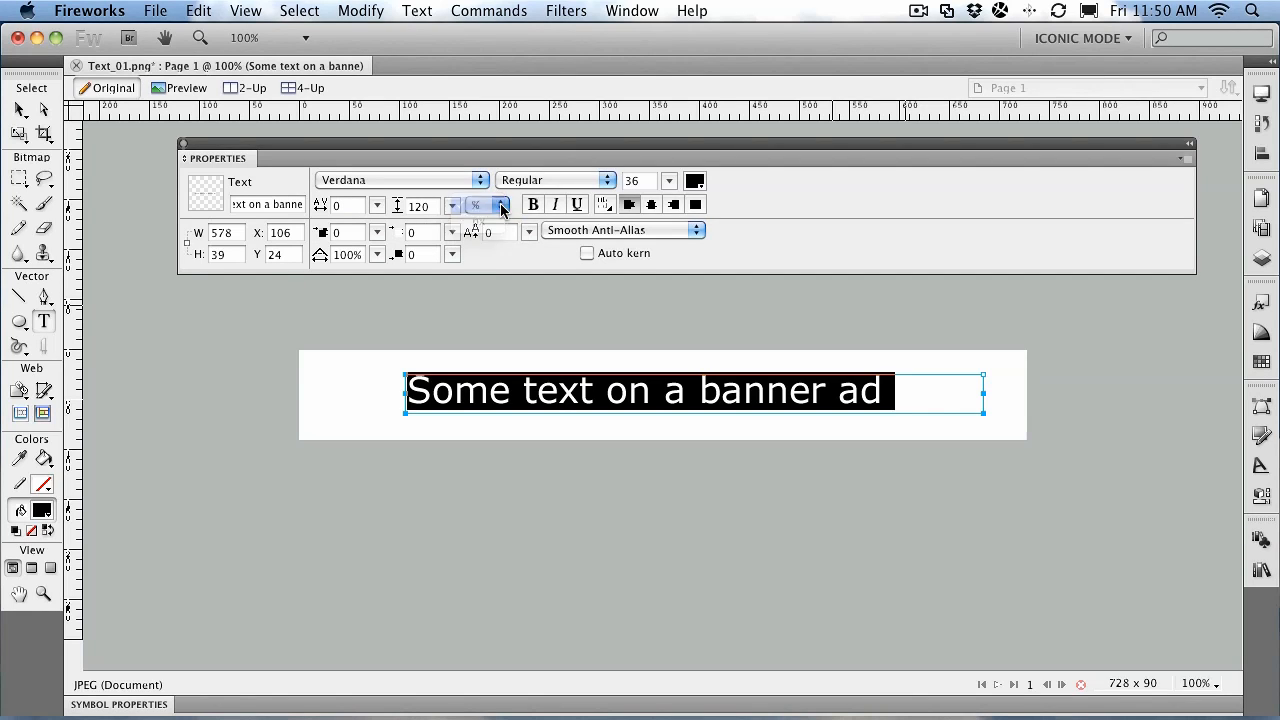
pyautogui.click(559, 186)
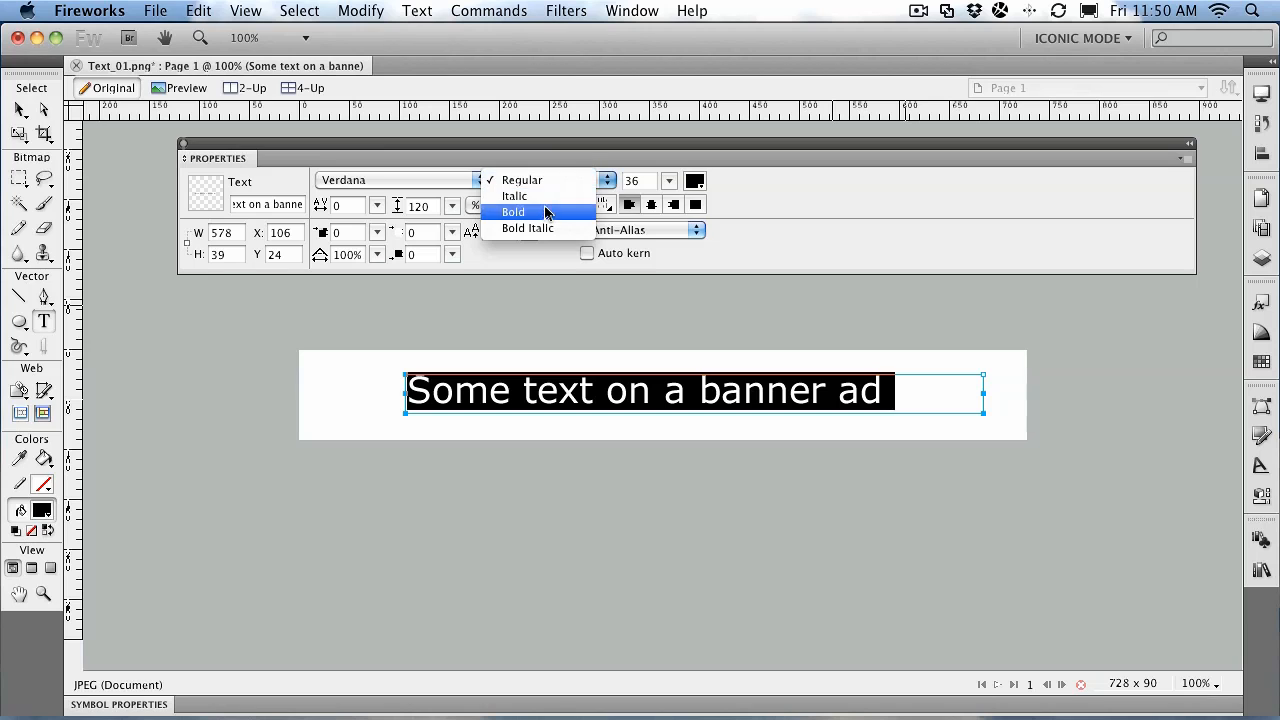
pyautogui.click(547, 183)
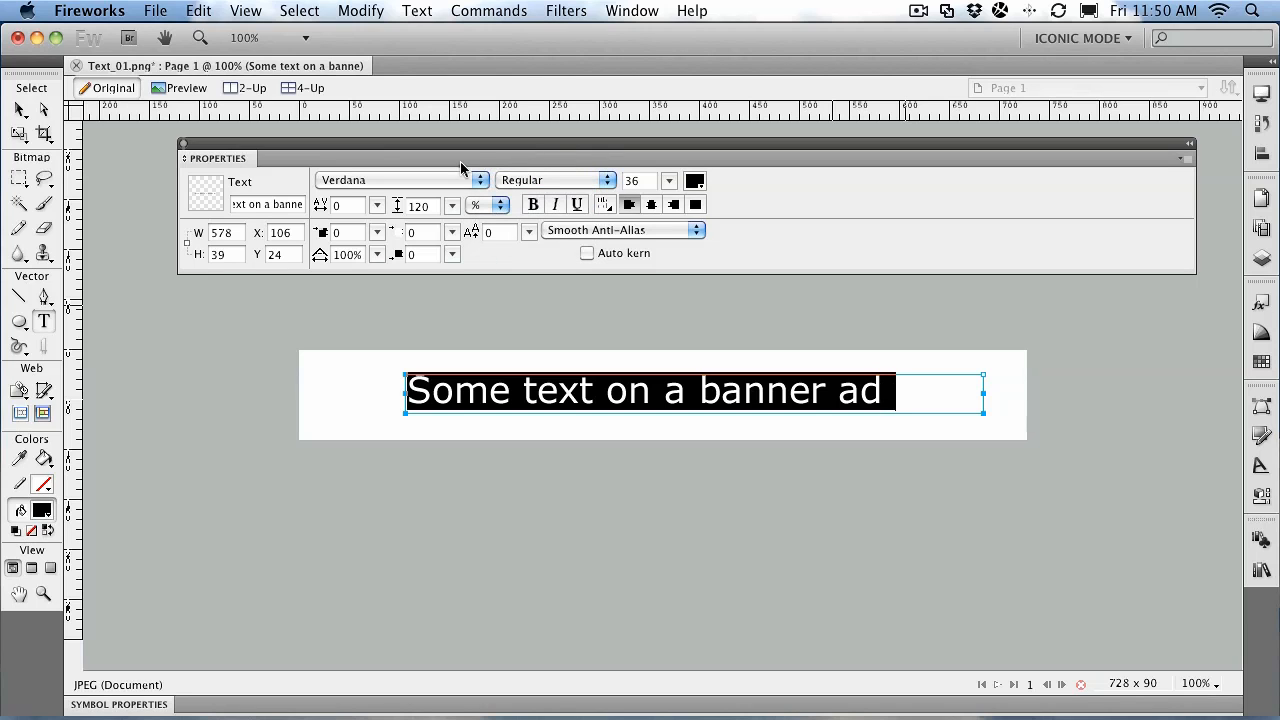